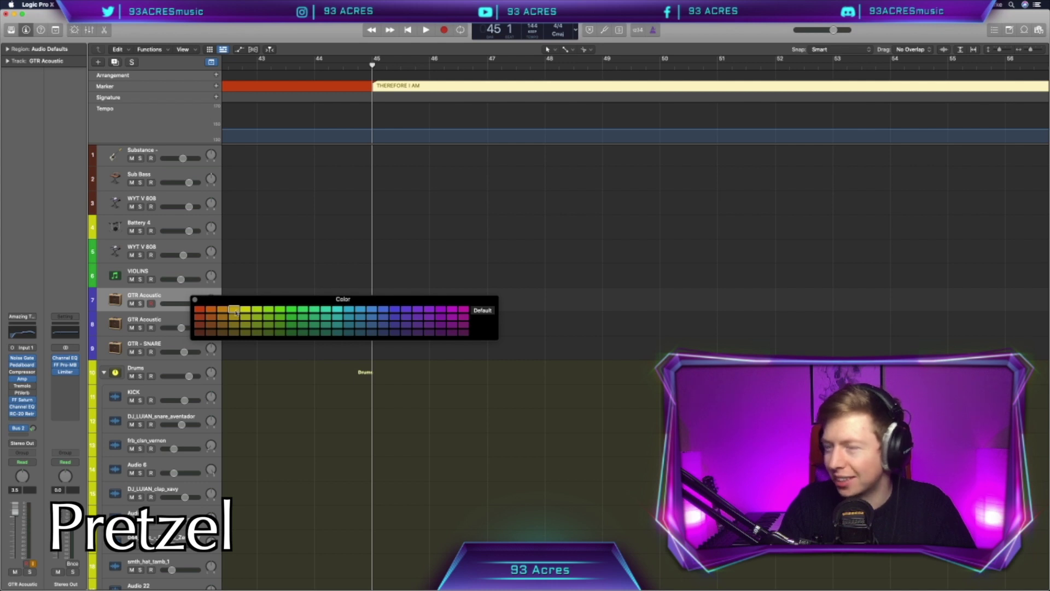
# - Close the colour palette and hide the global tracks above the arrangement
pyautogui.click(196, 300)
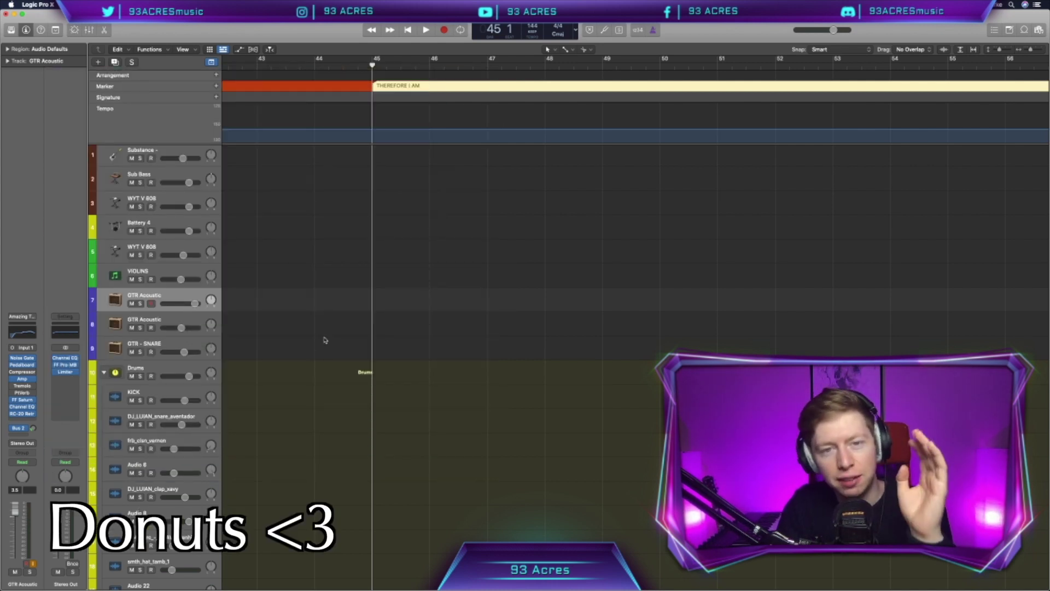
pyautogui.press('g')
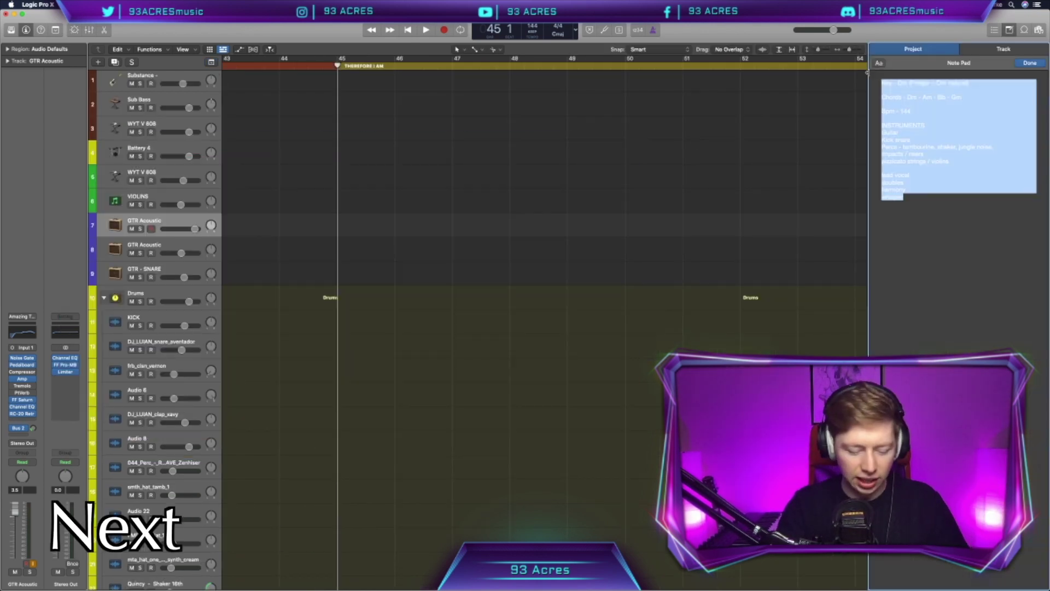
# - Replace the project notes with the headings "KEY -", "CHORDS -", "BPM -" and "INSTRUMENTS" on separate lines
pyautogui.write('KEY -')
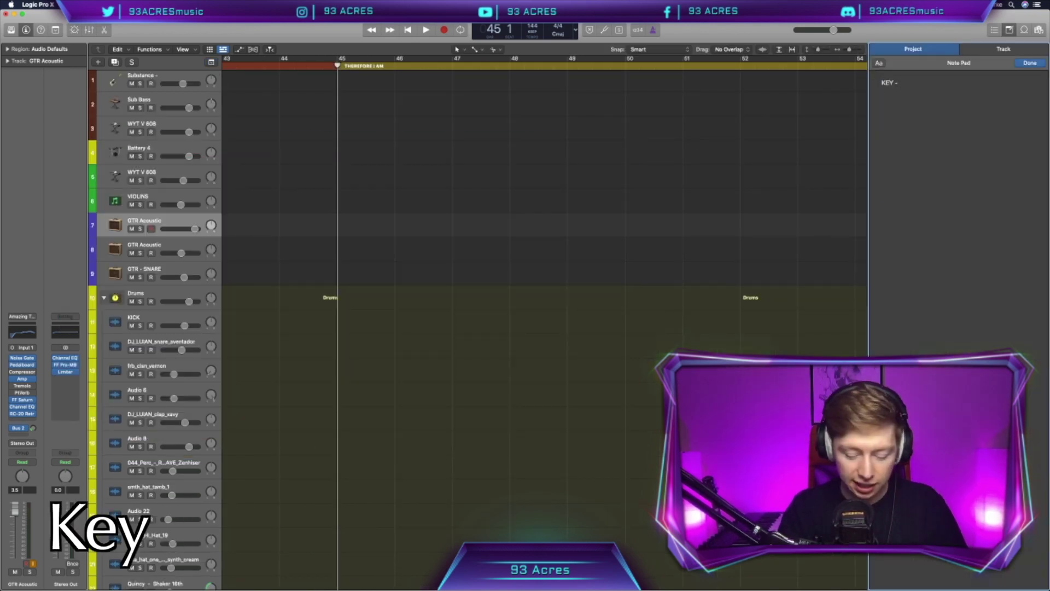
pyautogui.press('Return')
pyautogui.write('CHORDS -')
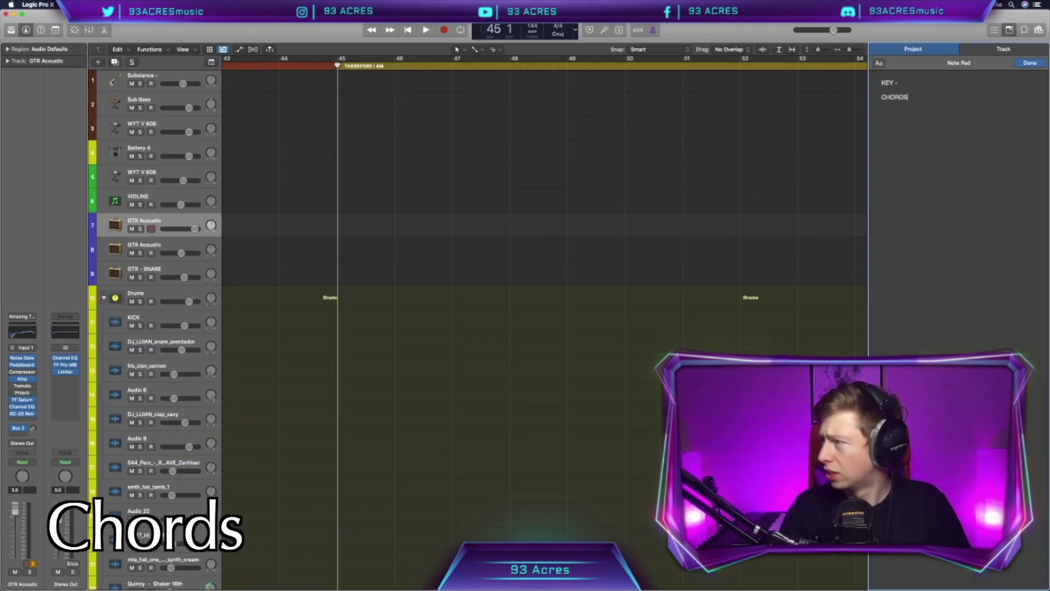
pyautogui.press('Return')
pyautogui.write('BPM - ')
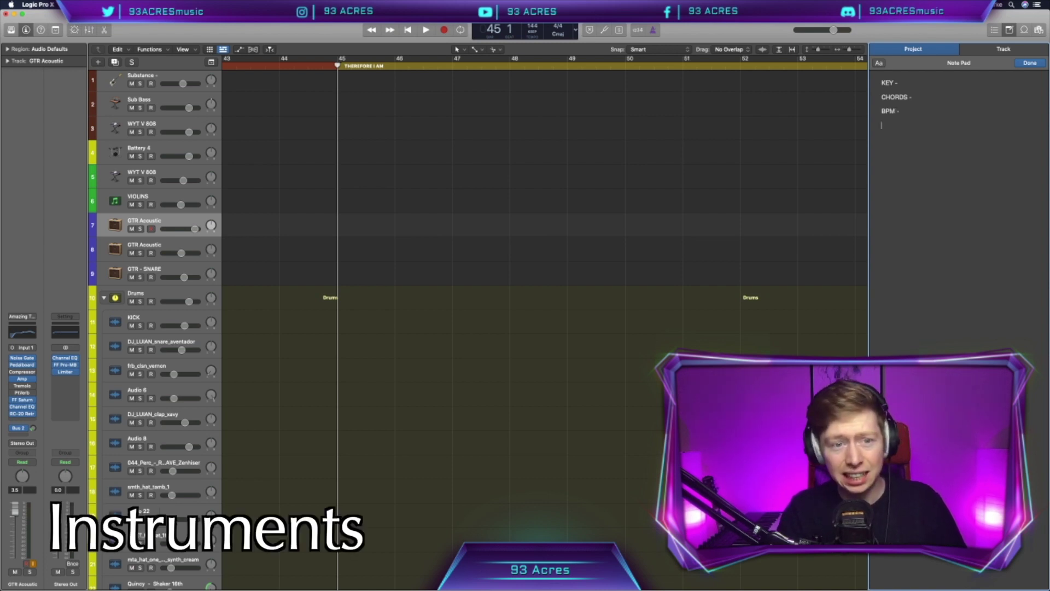
pyautogui.write('INSTRUMENTS')
pyautogui.press('Return')
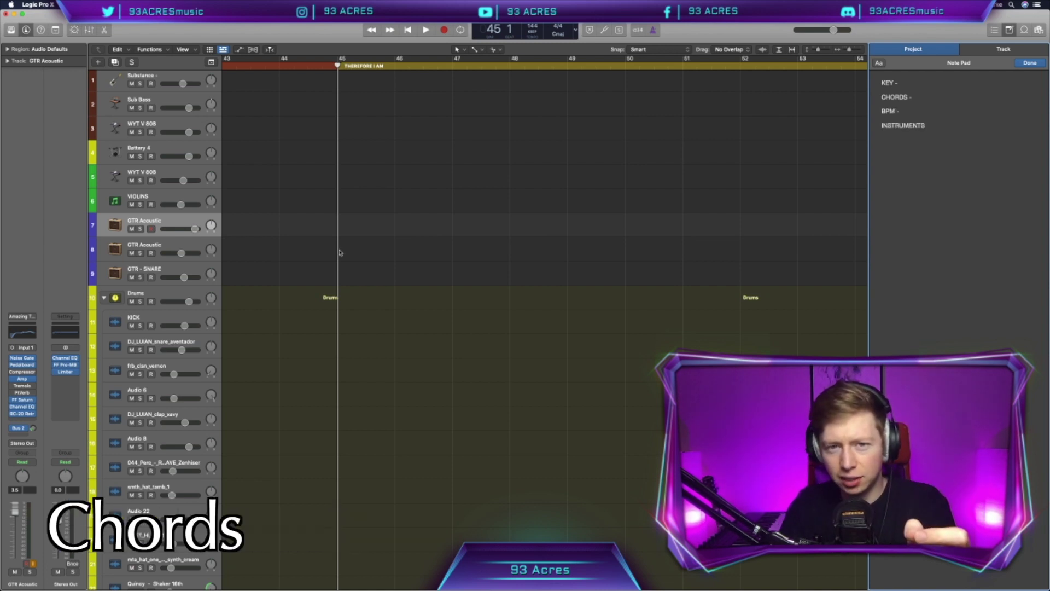
# - Select the Substance track for playing, and complete the notes with key Dminor, chords "Dm, A" and BPM 95
pyautogui.click(171, 77)
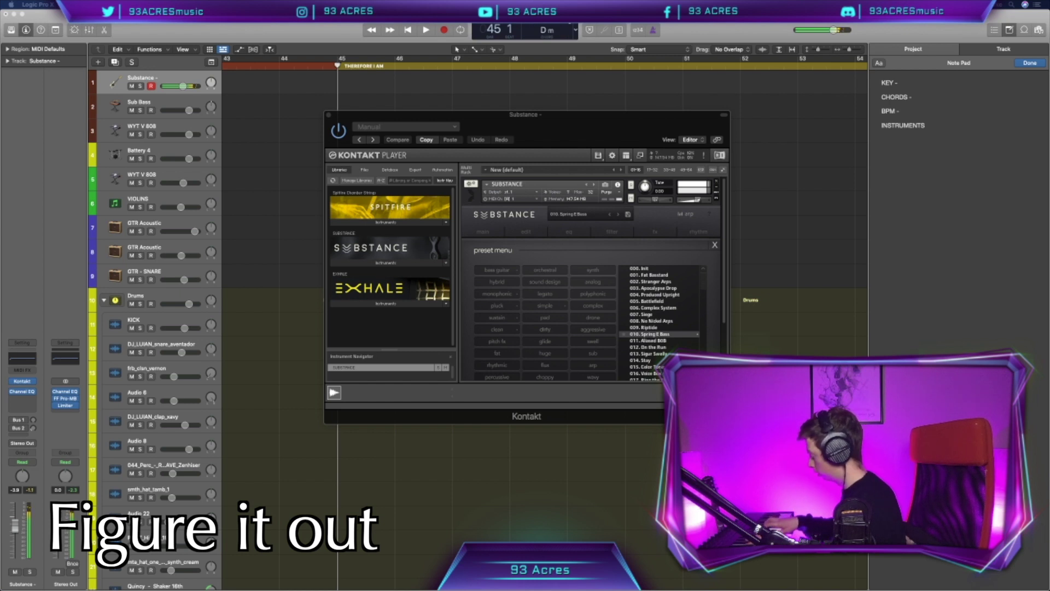
pyautogui.click(903, 83)
pyautogui.write('D')
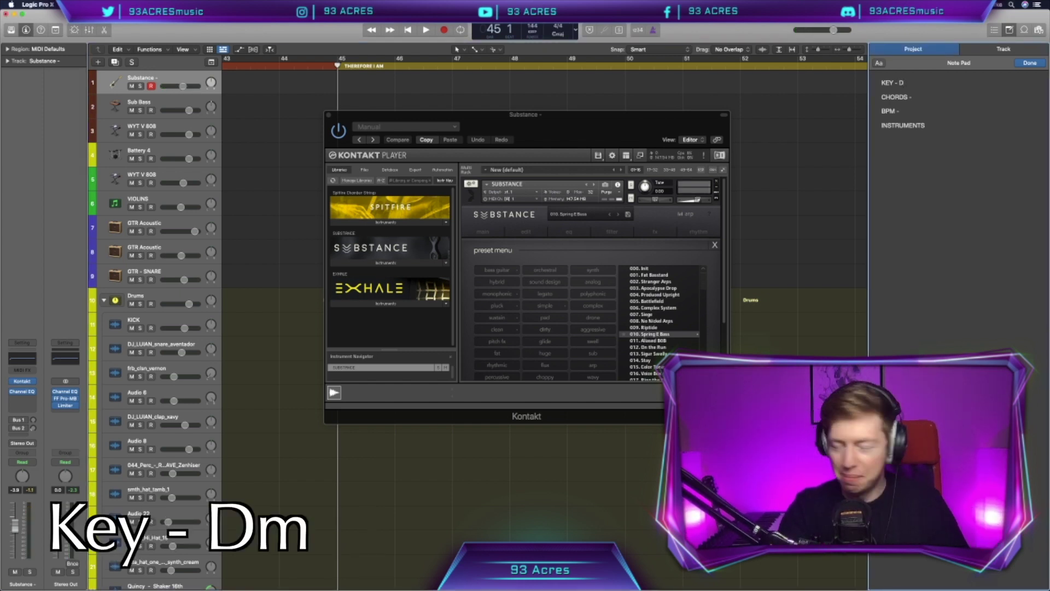
pyautogui.write('minor')
pyautogui.click(924, 97)
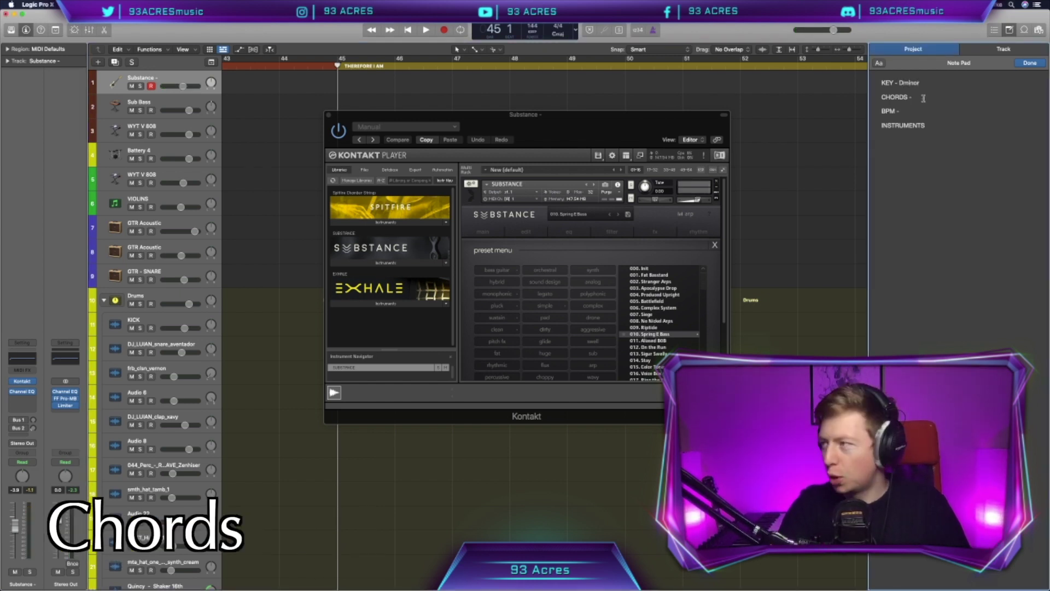
pyautogui.write('Dm, A')
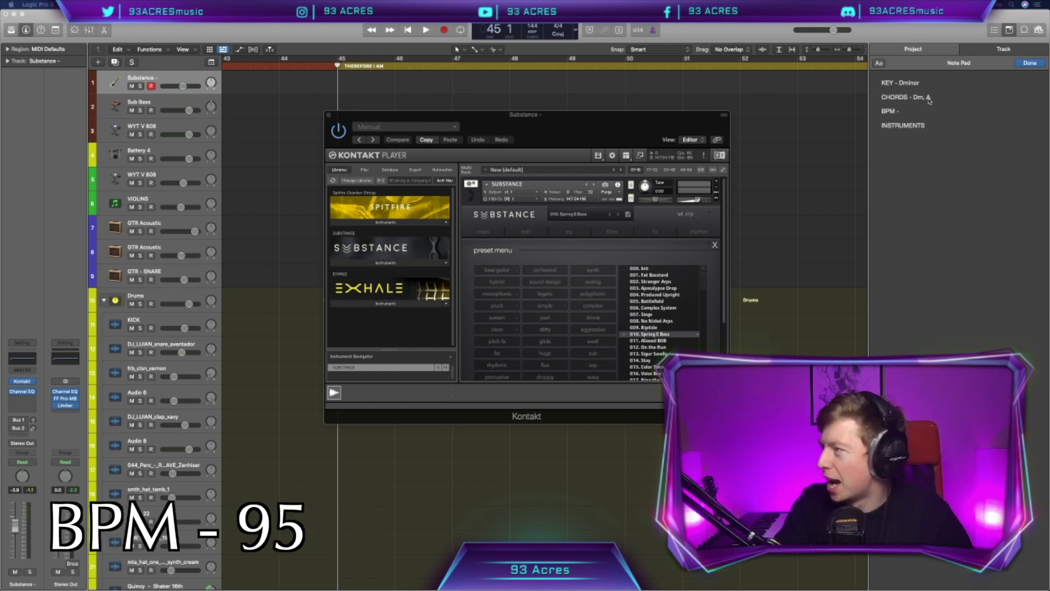
pyautogui.click(911, 111)
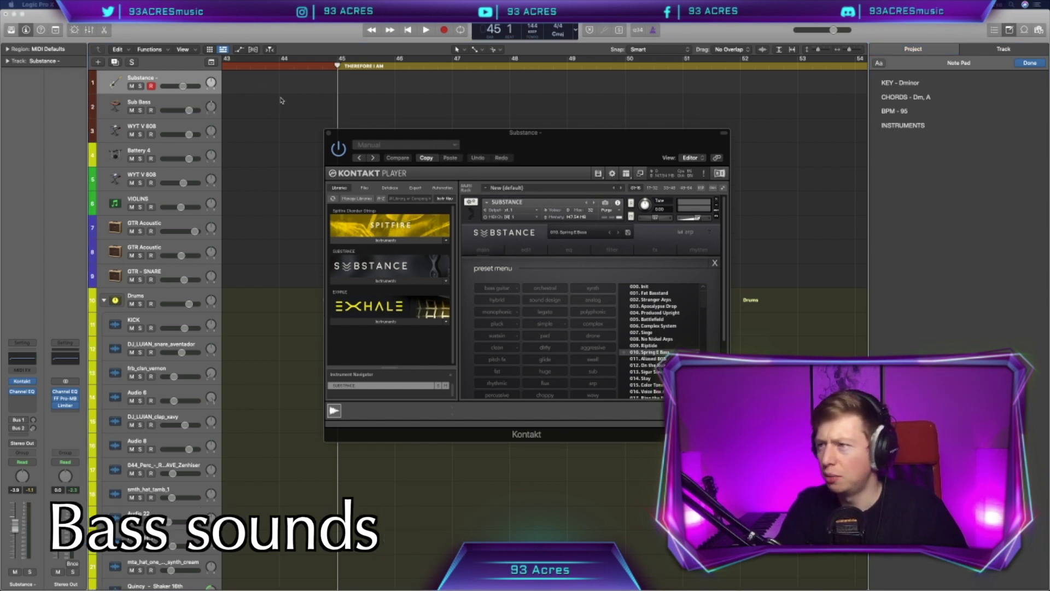
# - Duplicate the Substance track, naming the original "Substance - Large human" and the copy "Substance - Bass"
pyautogui.press('super+d')
pyautogui.doubleClick(158, 79)
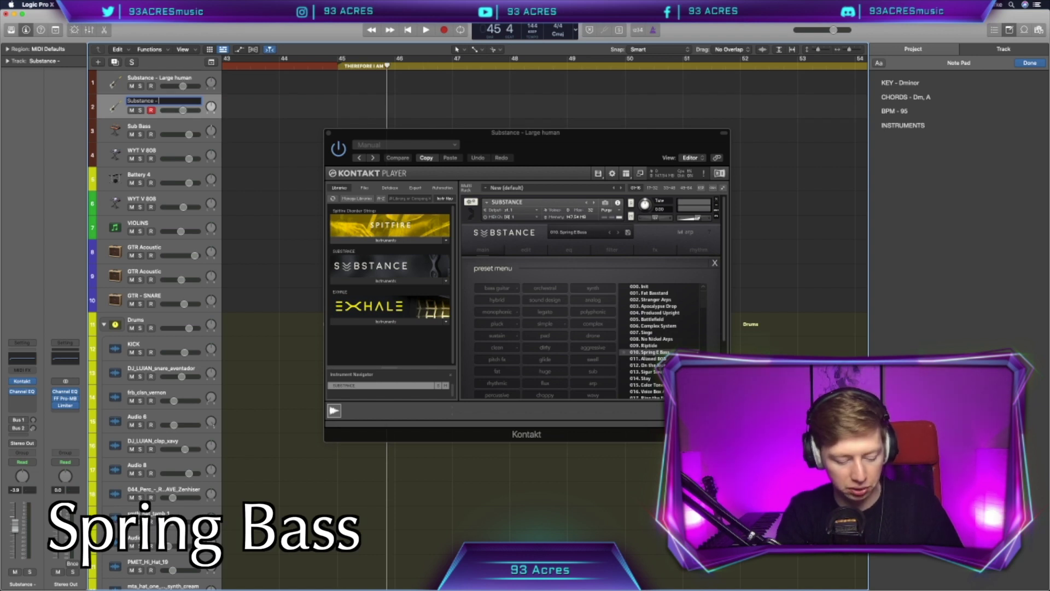
pyautogui.write('Bass')
pyautogui.press('Return')
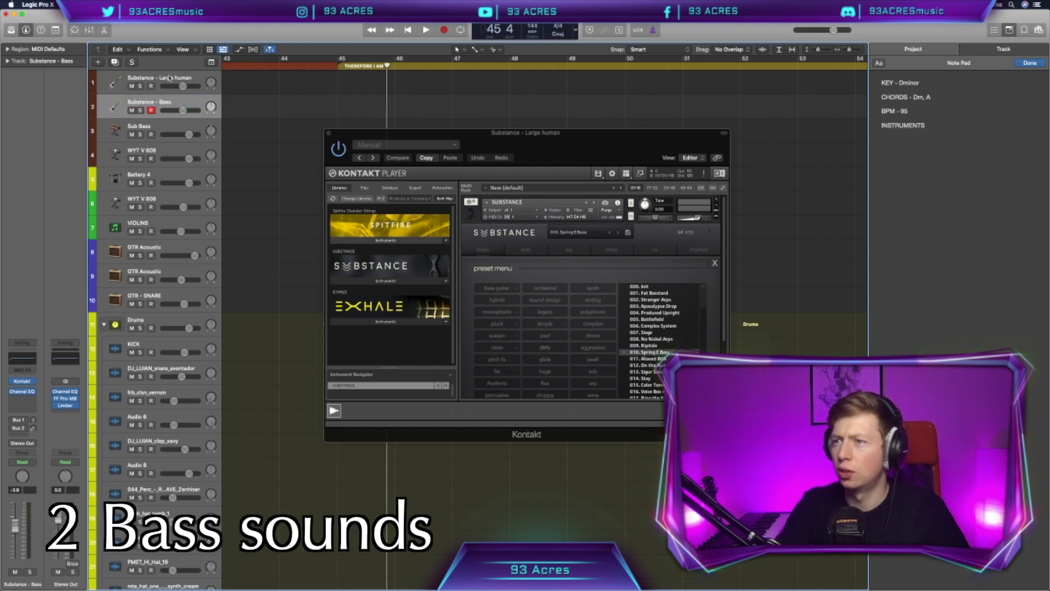
# - List under INSTRUMENTS "Drums -", "snares different on the 2 & 4", "Kick - 4 to the floor" and "hi hat - zip"
pyautogui.click(909, 133)
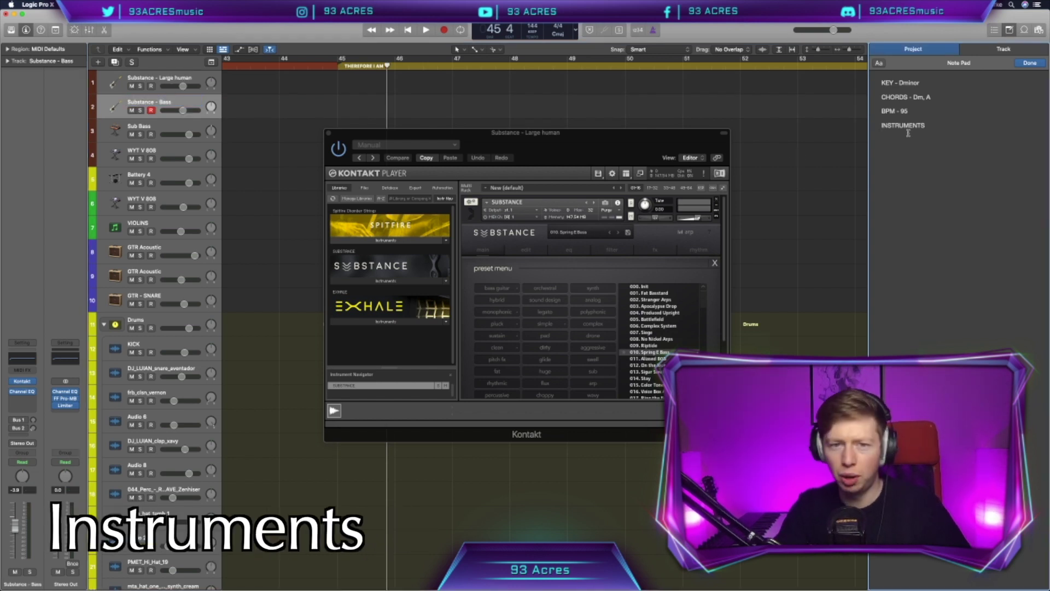
pyautogui.press('Return')
pyautogui.write('Drums')
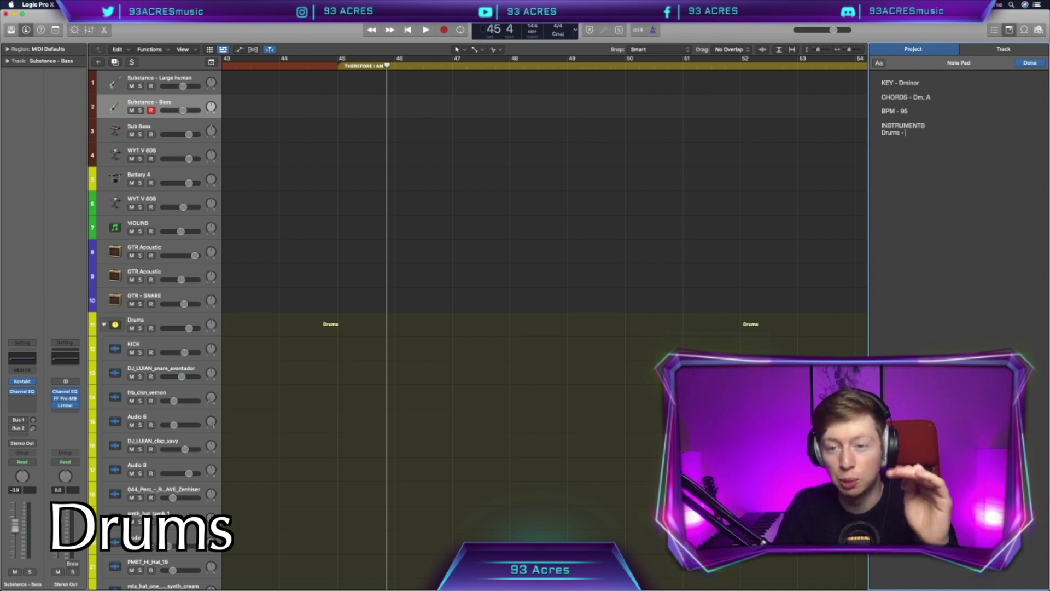
pyautogui.write(' -')
pyautogui.press('Return')
pyautogui.write('snare')
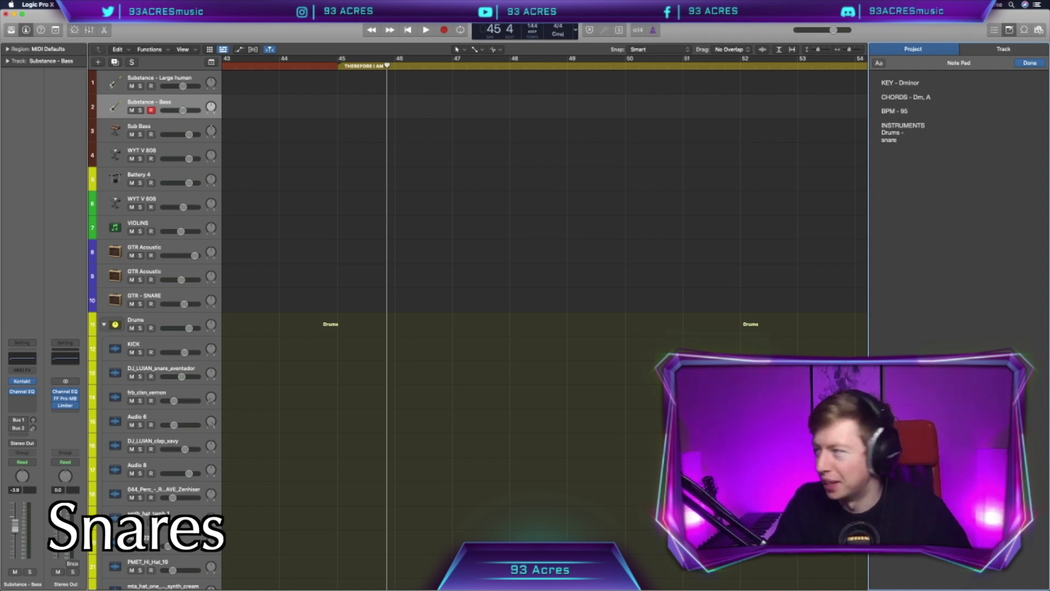
pyautogui.write('k ')
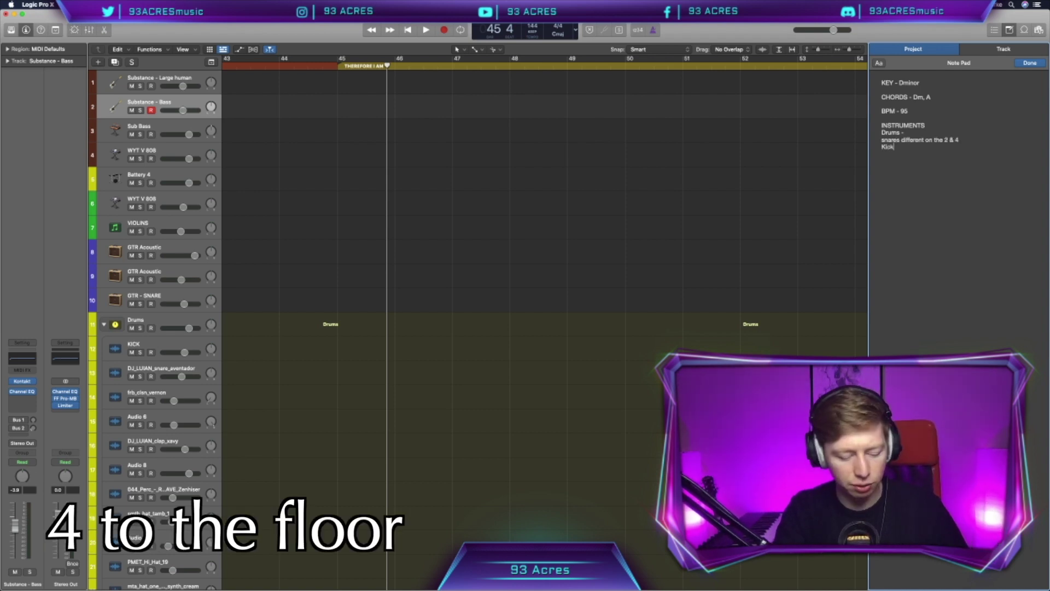
pyautogui.write('- 4 to the floor')
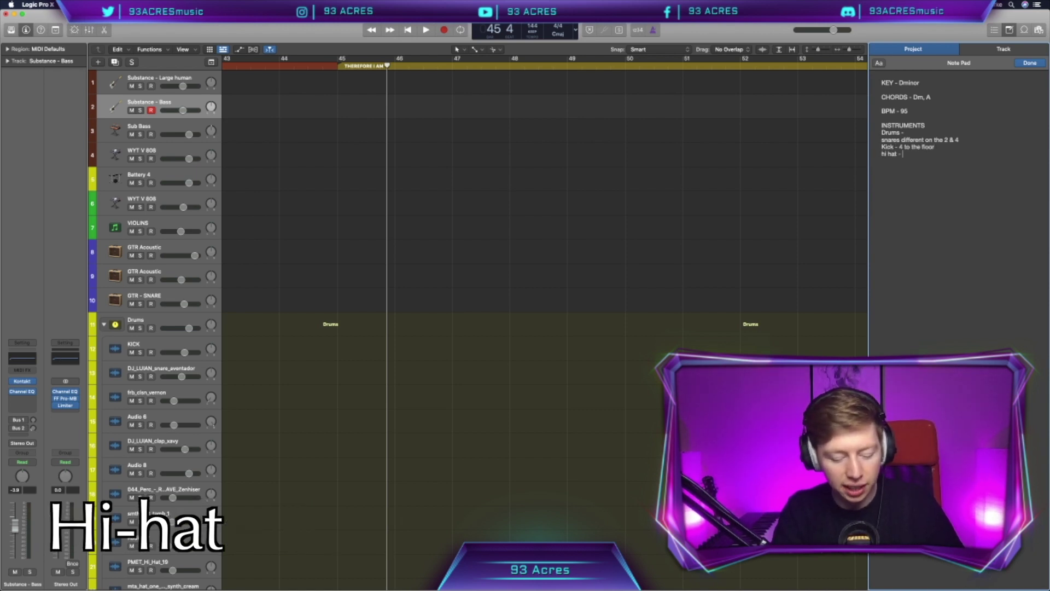
pyautogui.press('BackSpace')
pyautogui.press('BackSpace')
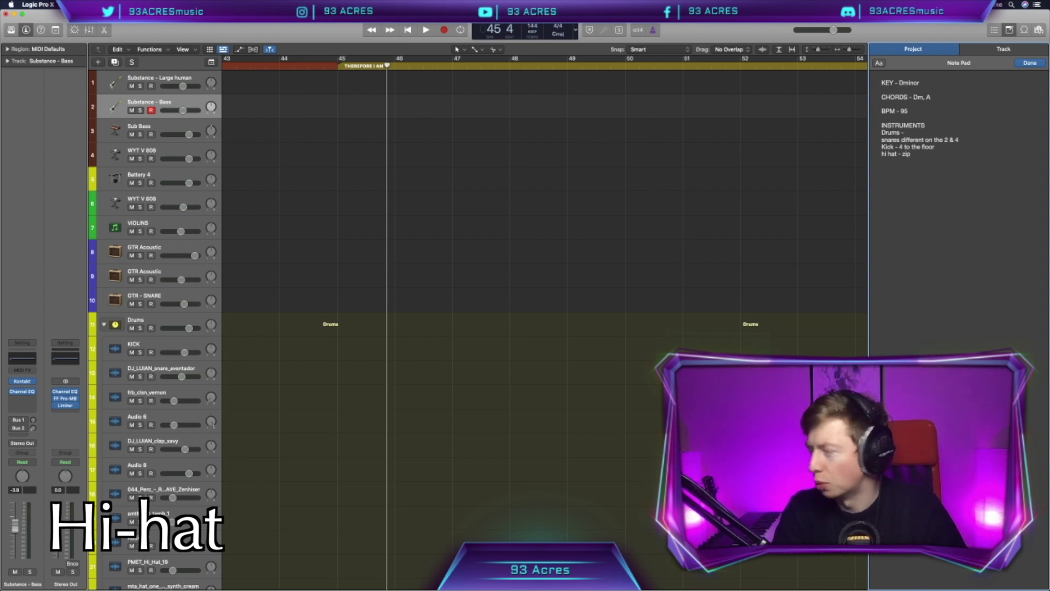
# - Add "2 basses", "Strings on the 2 pizzicato" and "2 synth lines" as a new block below the drum notes
pyautogui.press('Return')
pyautogui.write('2 basses')
pyautogui.press('Return')
pyautogui.write('Str')
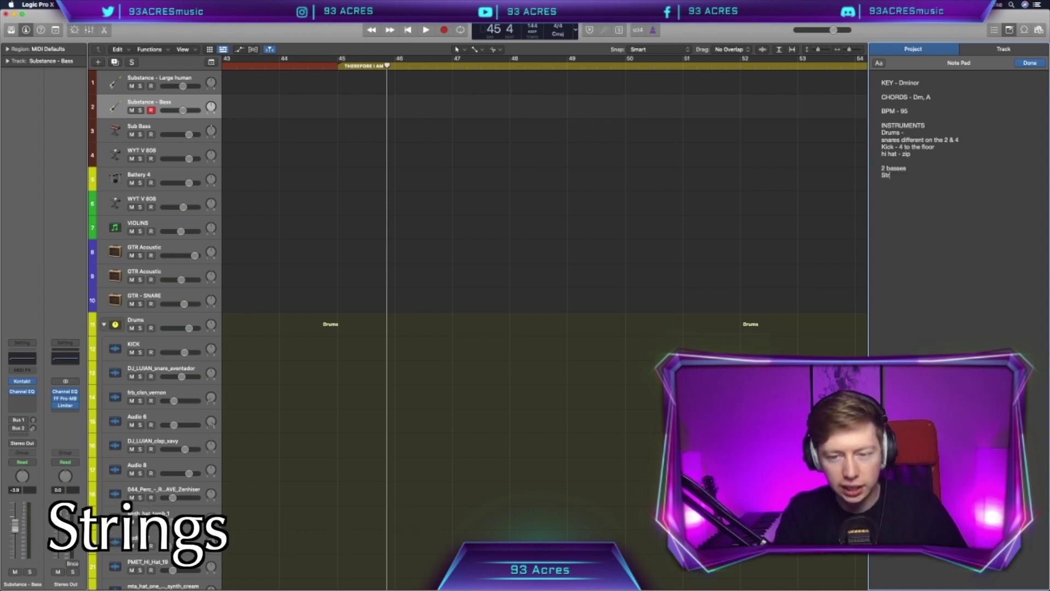
pyautogui.write('ings on the ')
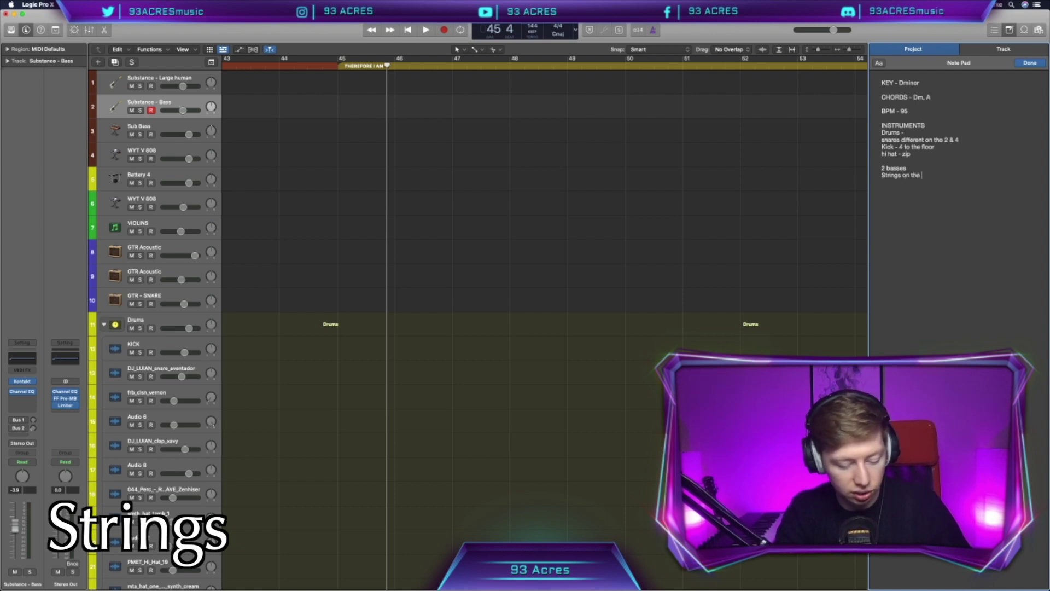
pyautogui.write('2 pizzicato')
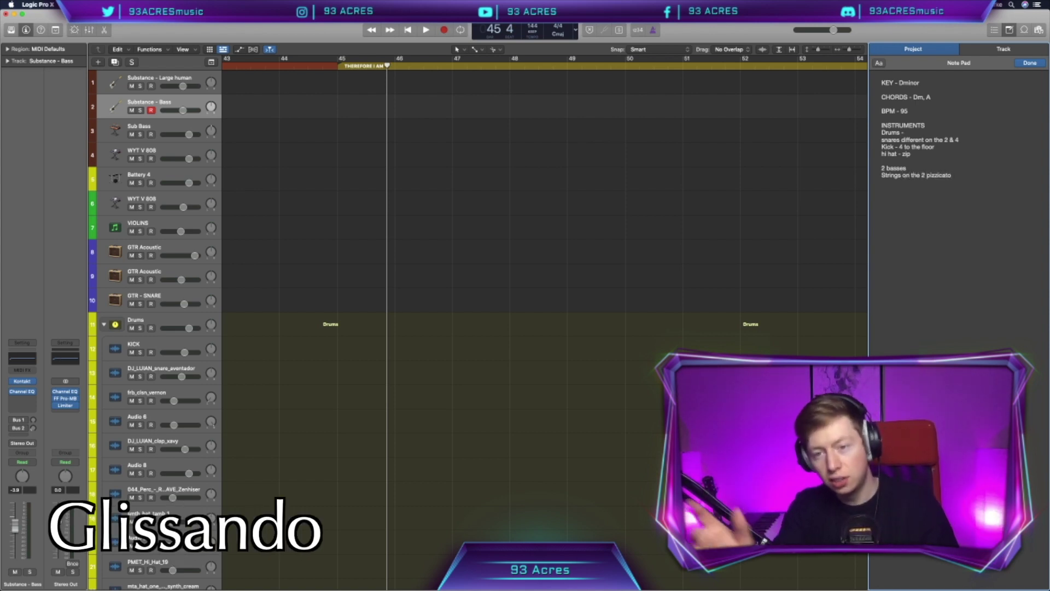
pyautogui.press('Return')
pyautogui.write('2 synt')
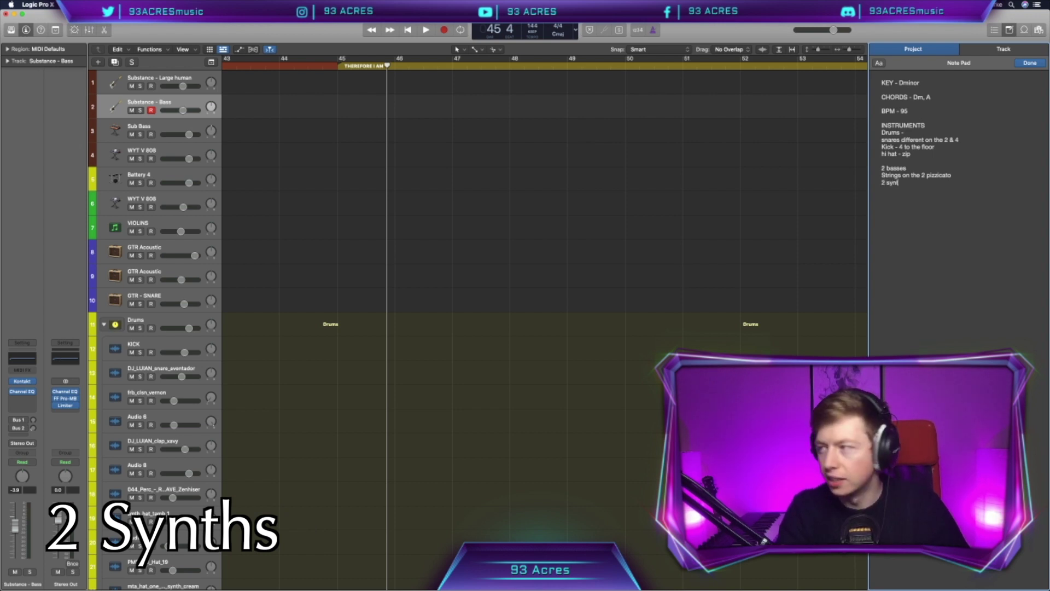
pyautogui.write('h line')
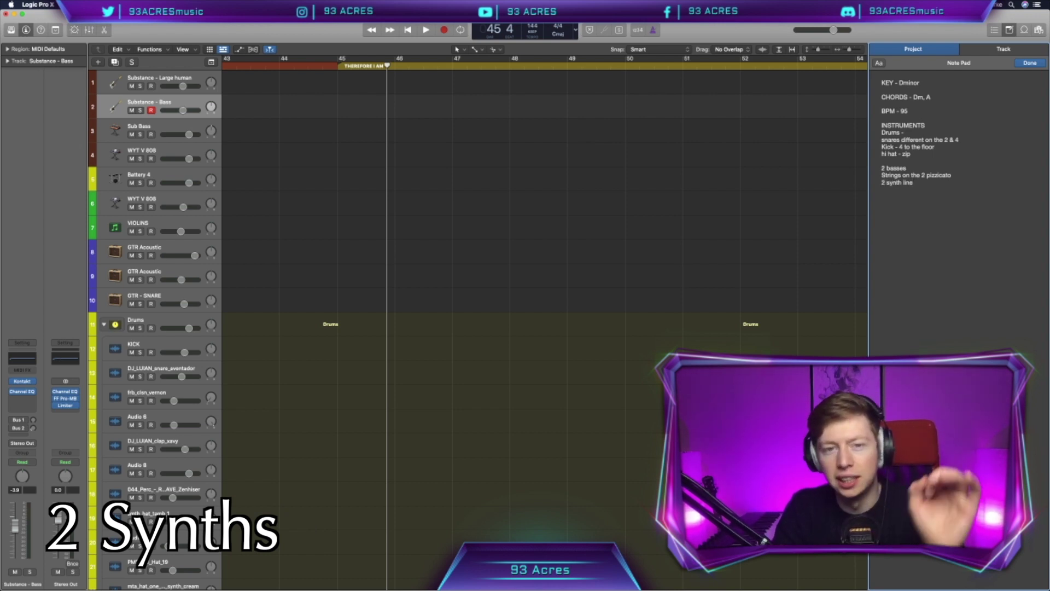
pyautogui.write('s')
pyautogui.press('Return')
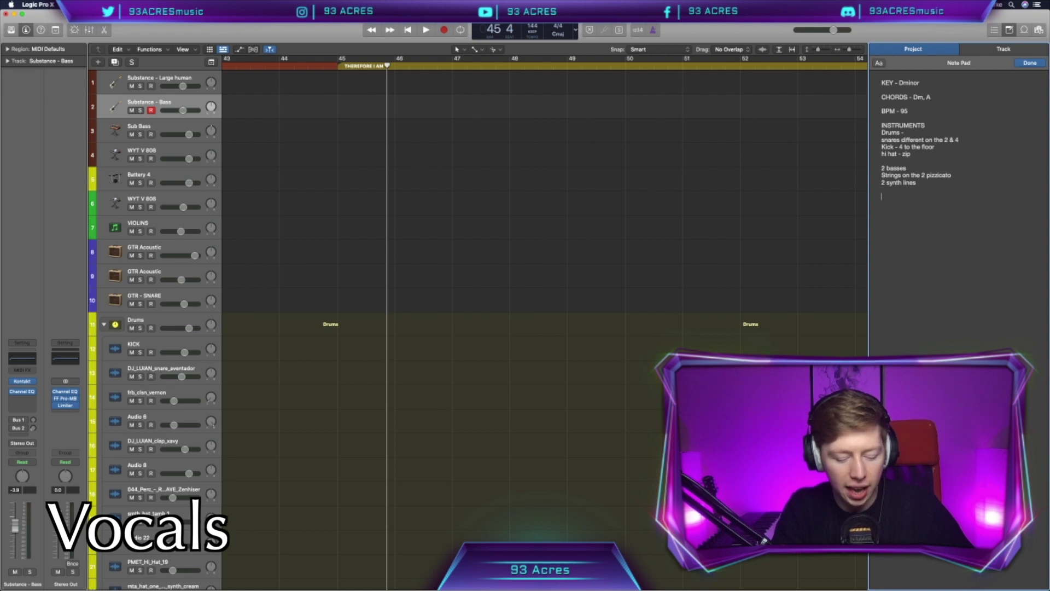
# - Add a "Vocals" section to the notes listing "Lead", "double" and "low 8ve lots of FX"
pyautogui.write('Vocals ')
pyautogui.write('Lead')
pyautogui.press('Return')
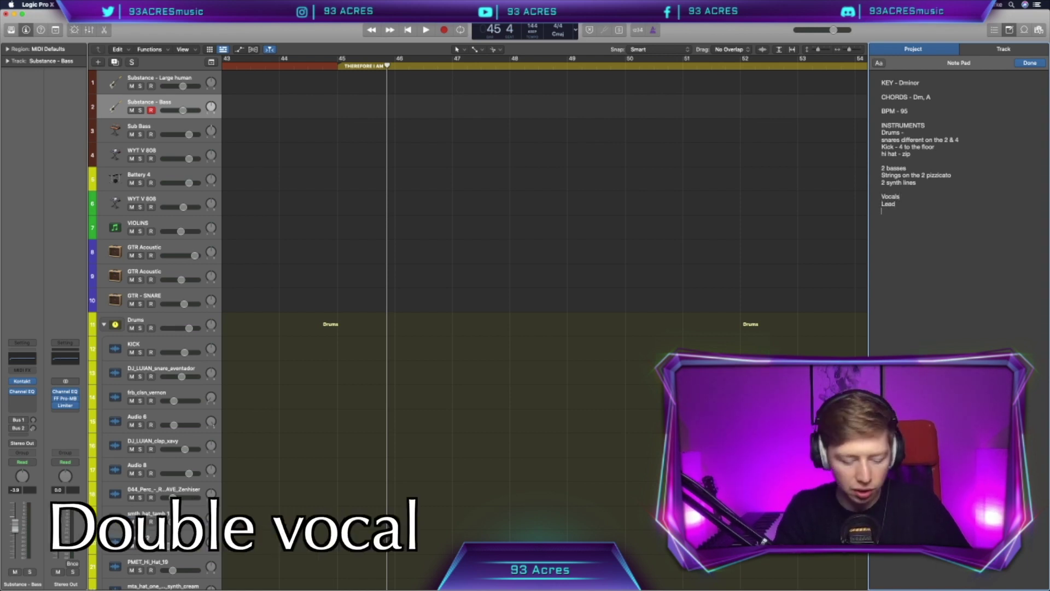
pyautogui.write('double')
pyautogui.press('Return')
pyautogui.write('lo')
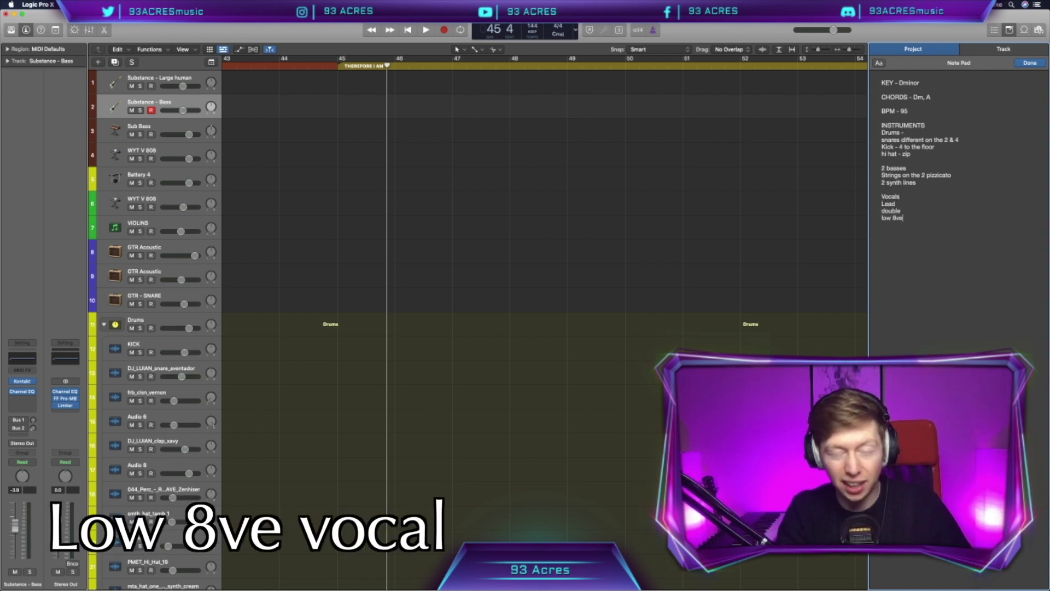
pyautogui.write('w 8ve')
pyautogui.press('Return')
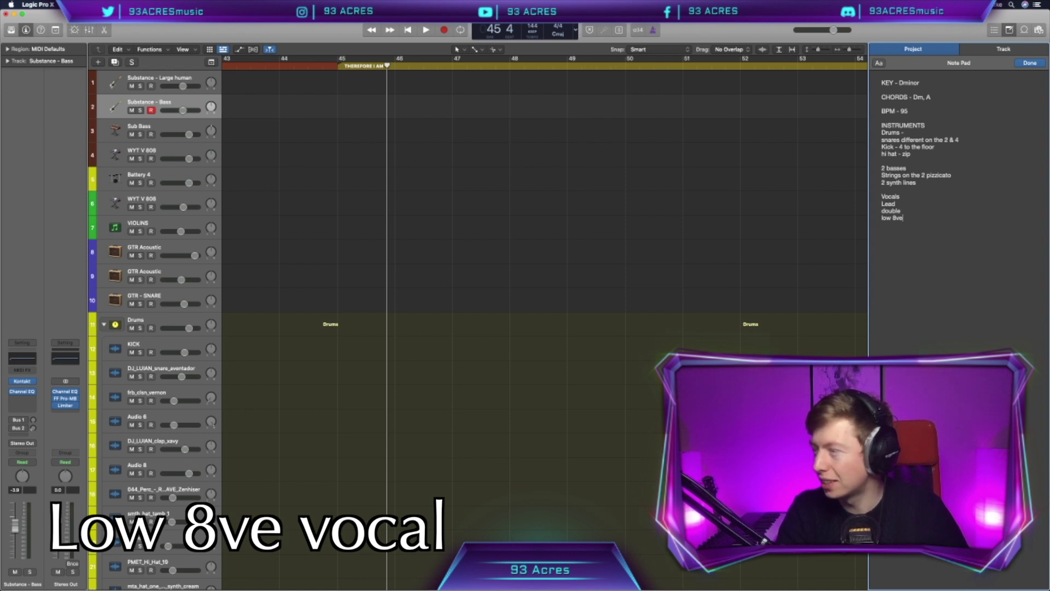
pyautogui.write('lots of FX ')
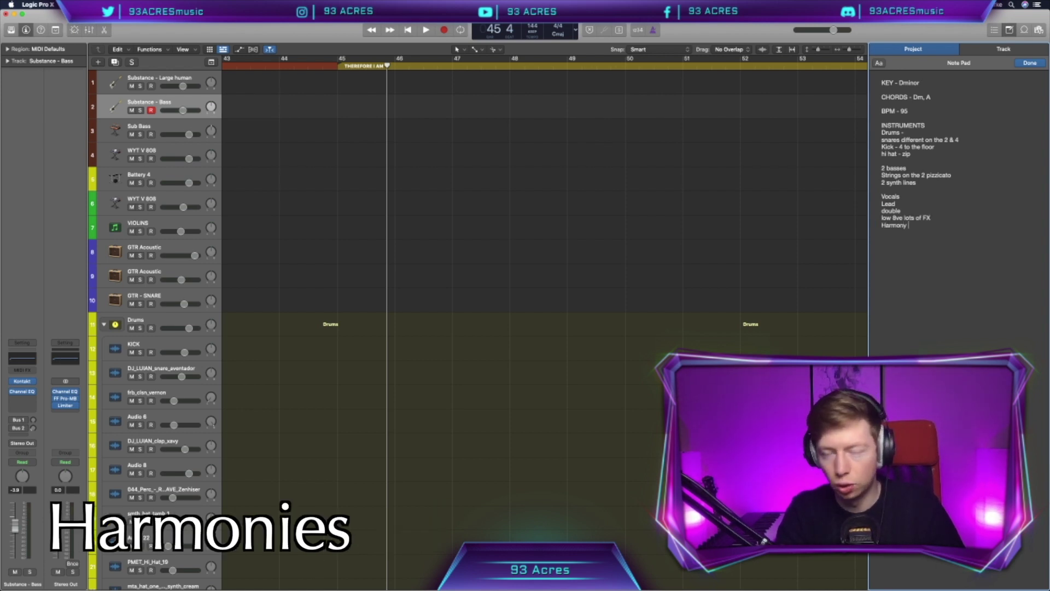
# - Extend the vocal notes with "Harmony electro? delay" and "Whispers", and add a whistle entry below
pyautogui.write('Harmony electro')
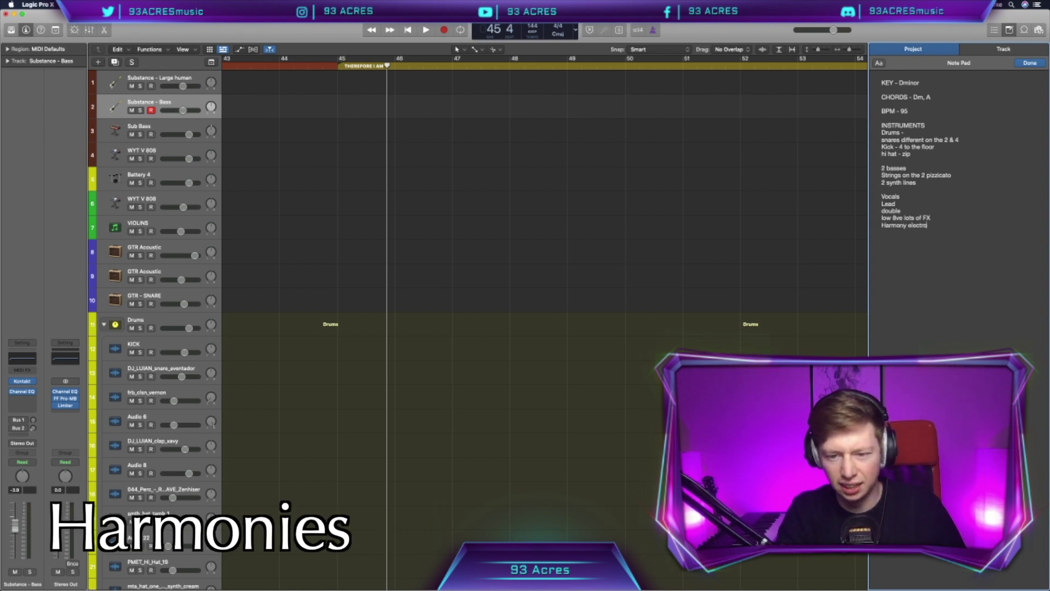
pyautogui.write('? delay')
pyautogui.press('Return')
pyautogui.write('Whis')
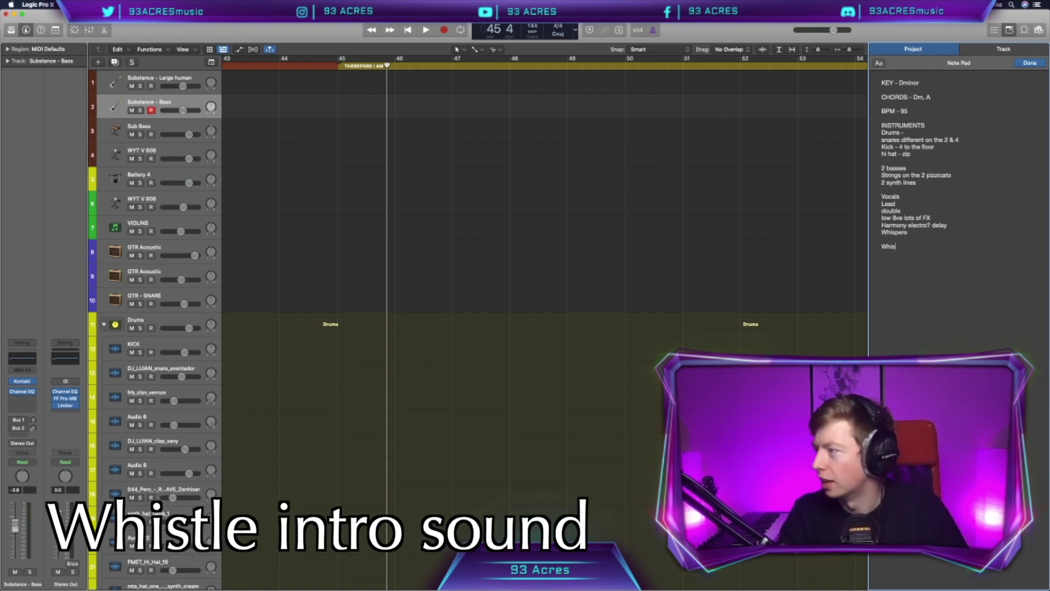
pyautogui.write('t')
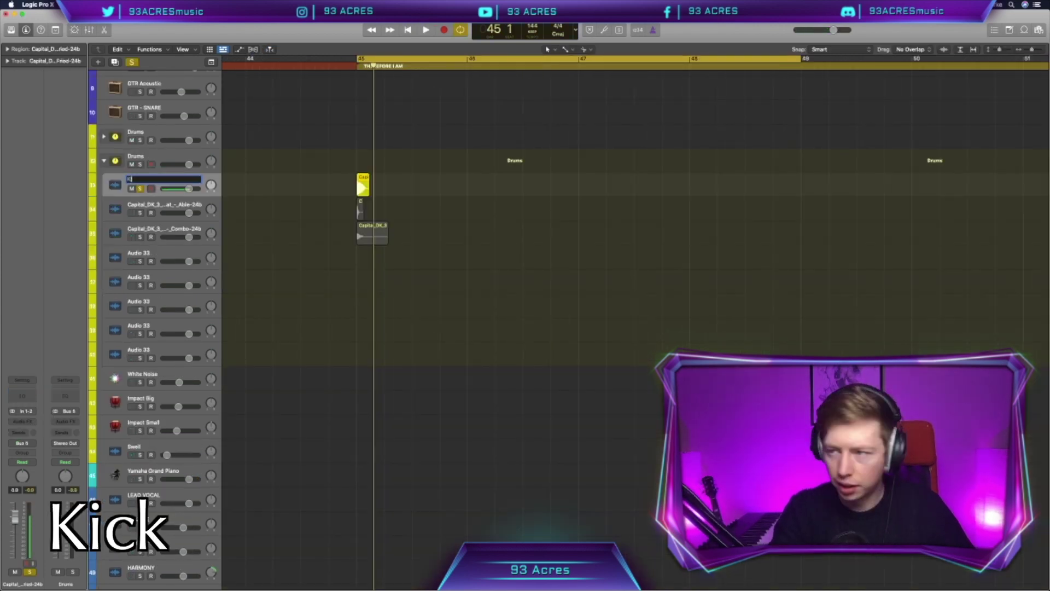
# - Name the three drum sample tracks KICK, Hi-Hat and CLAP, and their stack "Drums- I think therefore I am"
pyautogui.click(171, 205)
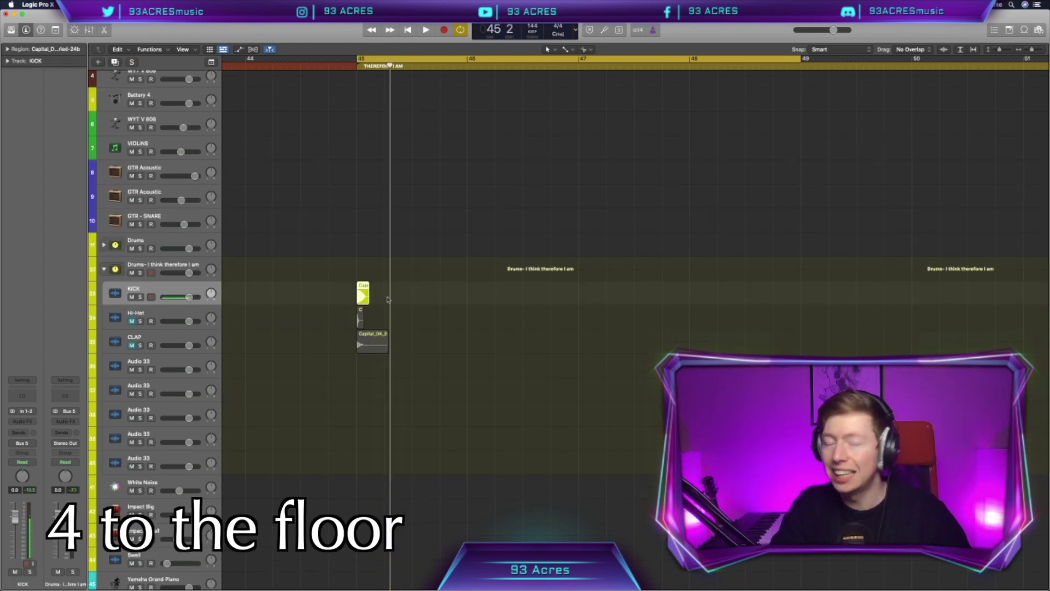
# - Copy the kick sample along the KICK track so that one falls on each of the four beats of bar 45
pyautogui.scroll(5, 344, 296)
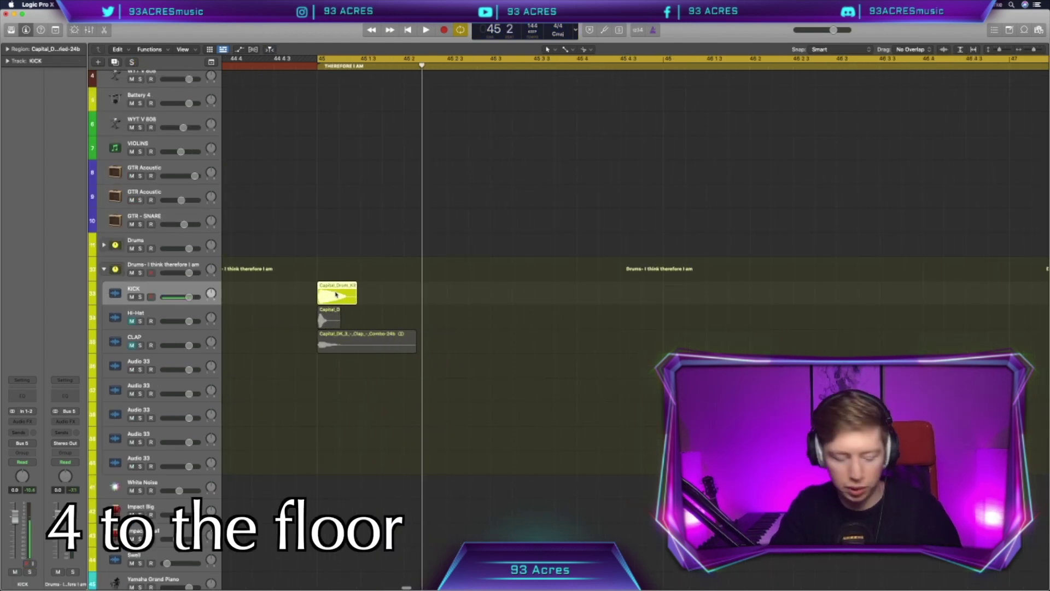
pyautogui.moveTo(336, 294); pyautogui.dragTo(599, 307)
pyautogui.scroll(-5, 561, 336)
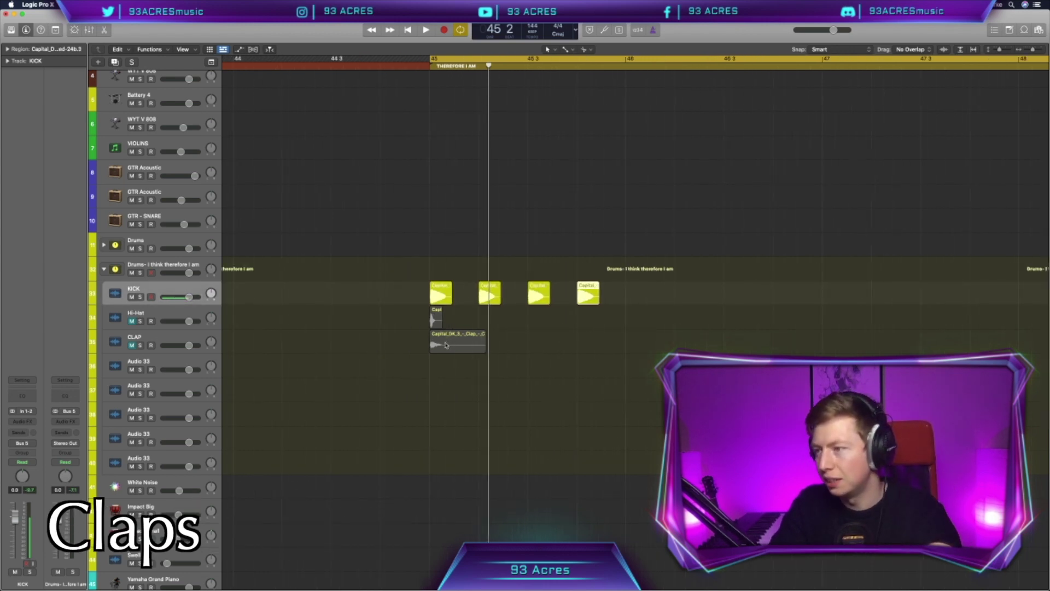
# - Move the clap sample to beat 4 of bar 45, layer a second CLAP track under it, and solo the kick with both claps
pyautogui.moveTo(447, 345); pyautogui.dragTo(593, 345)
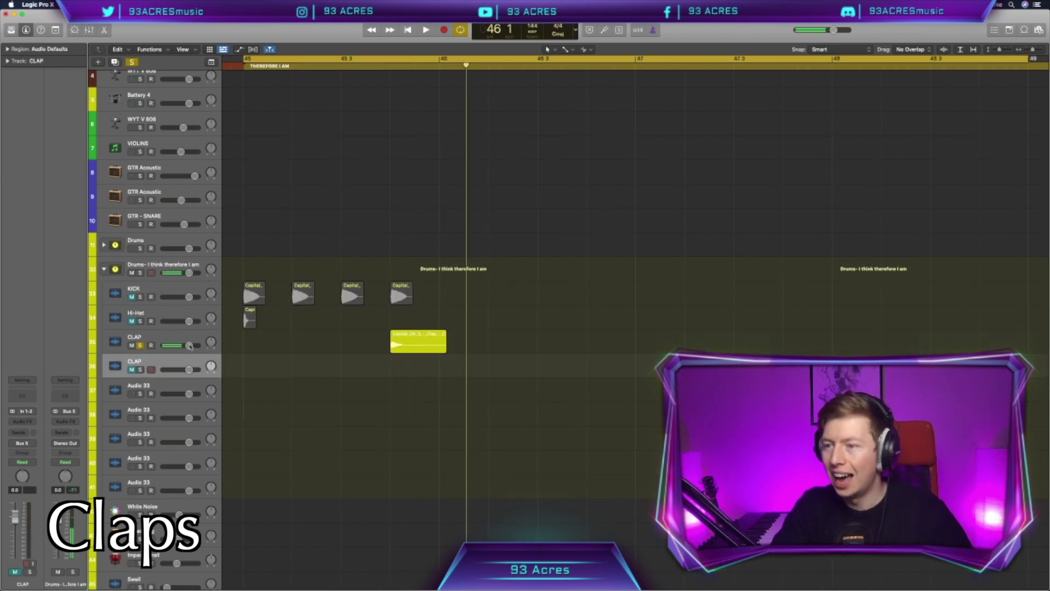
pyautogui.click(177, 336)
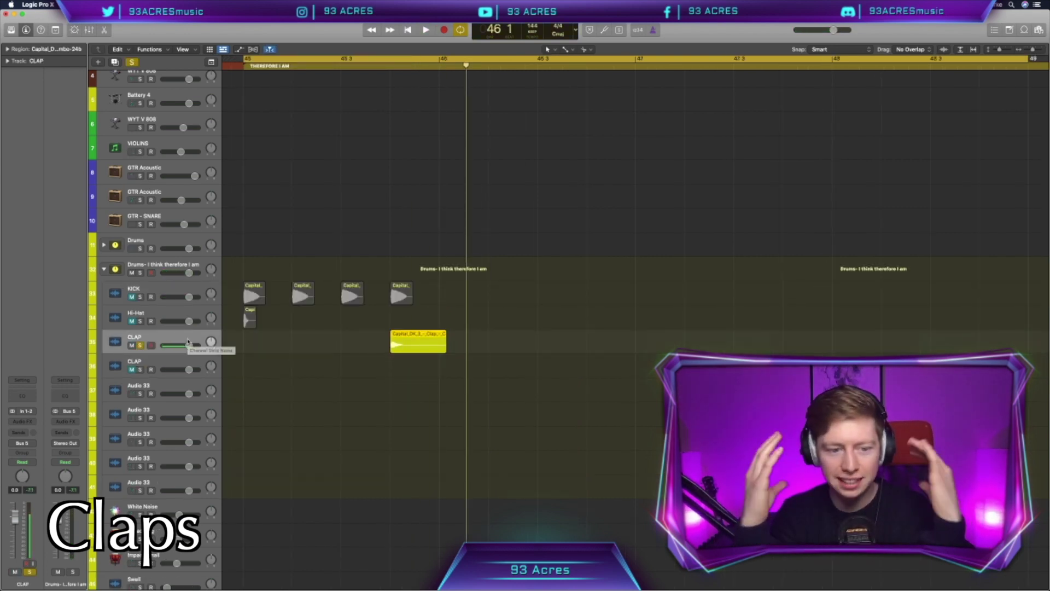
pyautogui.click(141, 296)
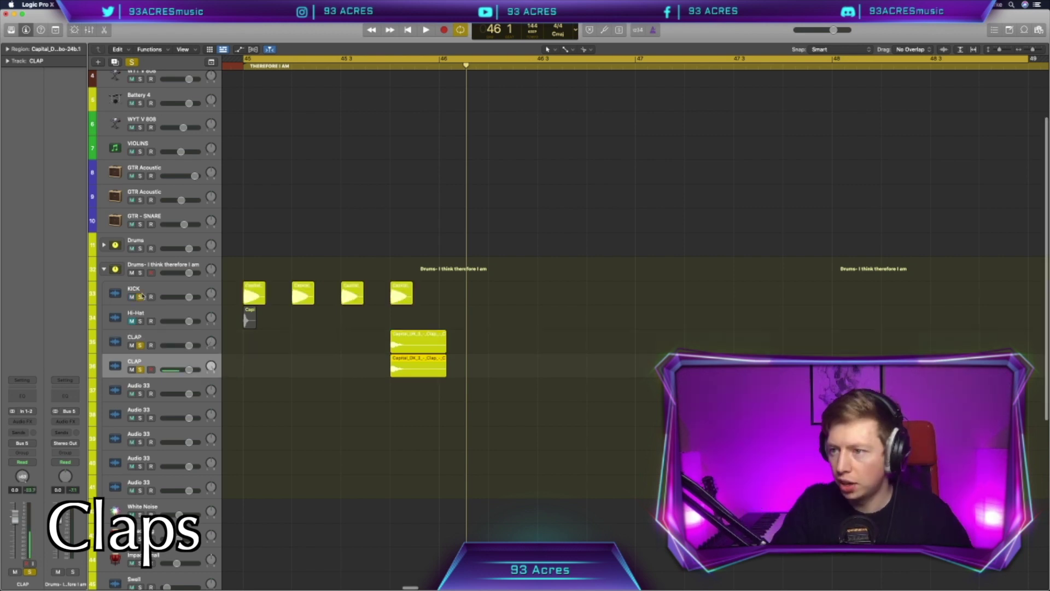
# - Lower the project tempo from about bar 44 onward in the global Tempo track, then hide the global tracks
pyautogui.hscroll(-3, 354, 379)
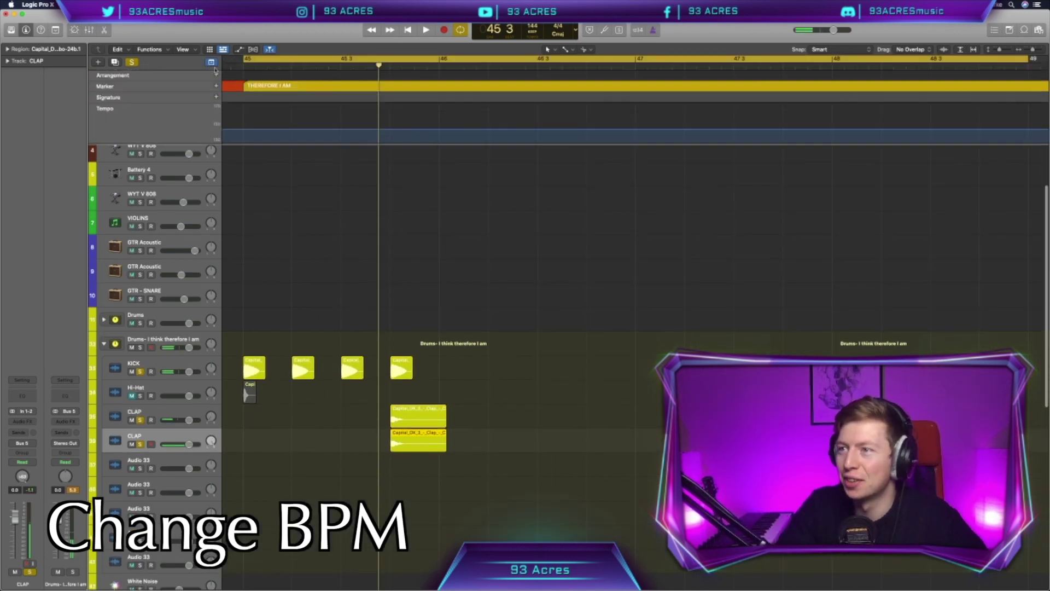
pyautogui.press('super+Left')
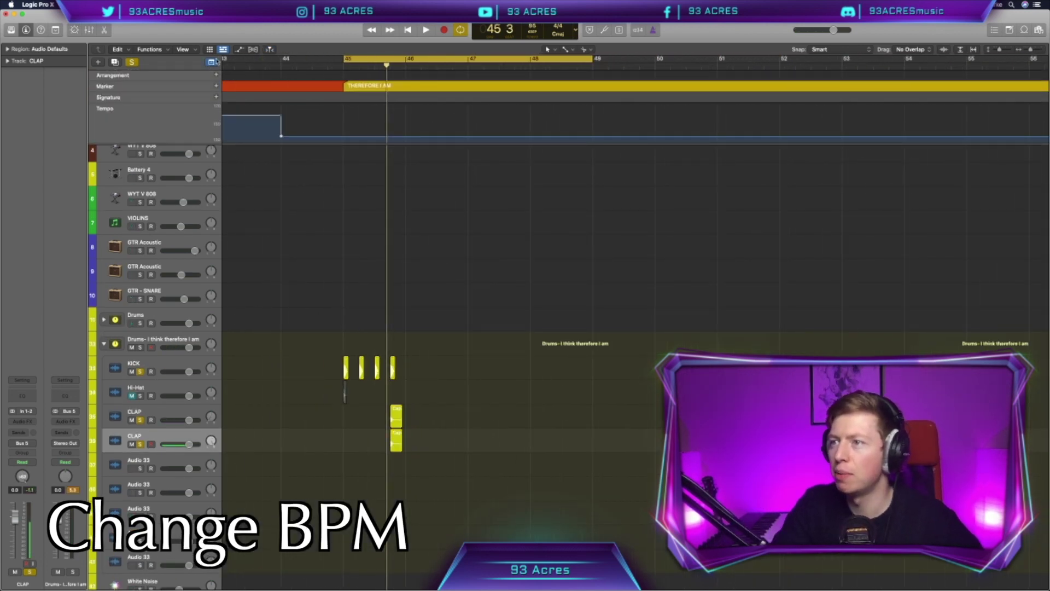
pyautogui.press('g')
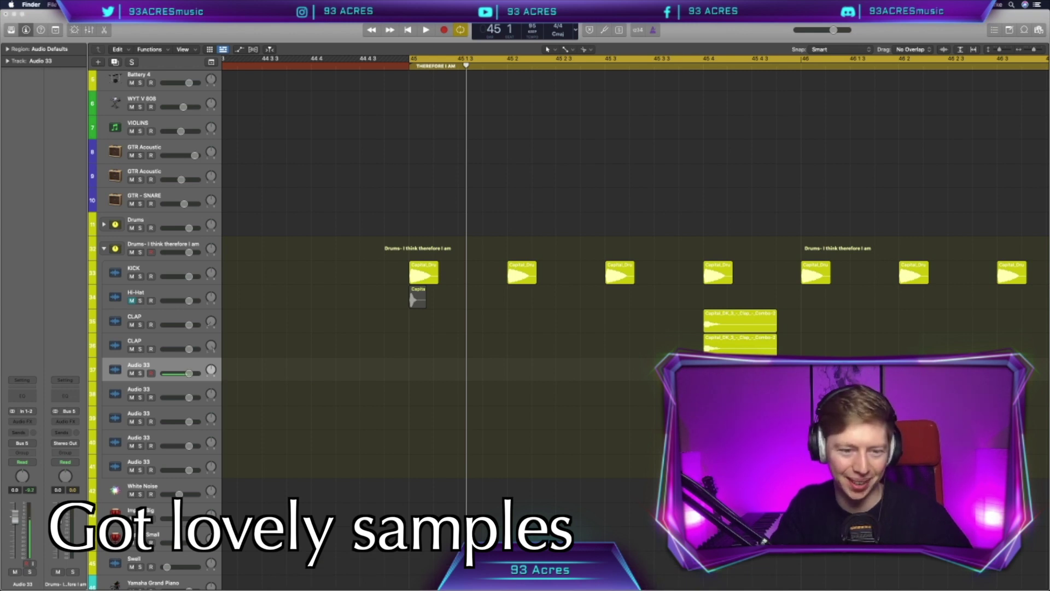
# - Place the ZIP 1, ZIP 2 and ZIP 3 samples at bar 45 on separate audio tracks and audition each one in solo
pyautogui.moveTo(293, 362); pyautogui.dragTo(293, 363)
pyautogui.press('s')
pyautogui.press('space')
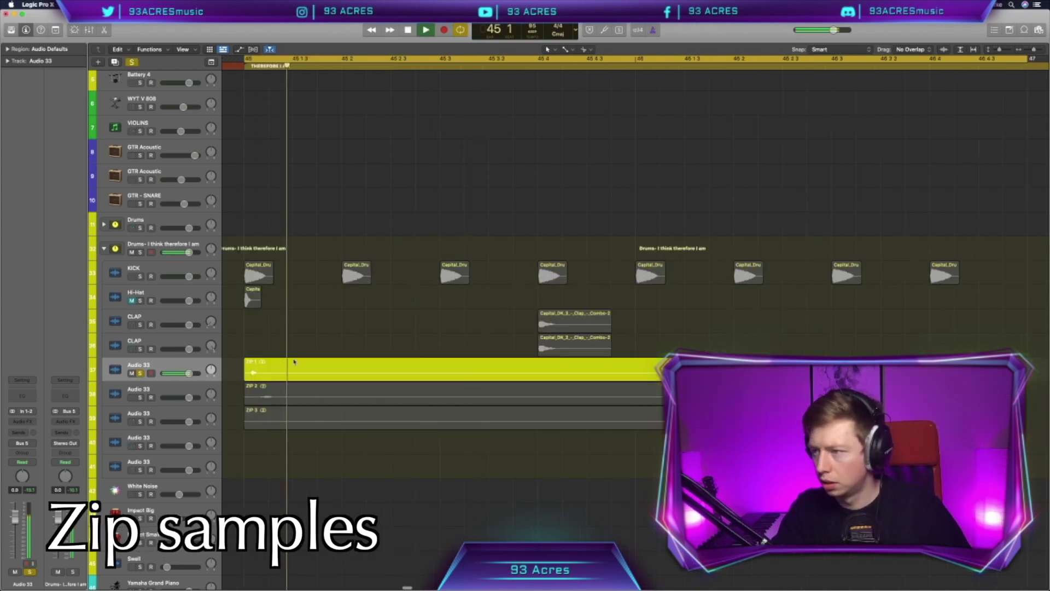
pyautogui.press('s')
pyautogui.press('Down')
pyautogui.press('s')
pyautogui.press('s')
pyautogui.press('Down')
pyautogui.press('s')
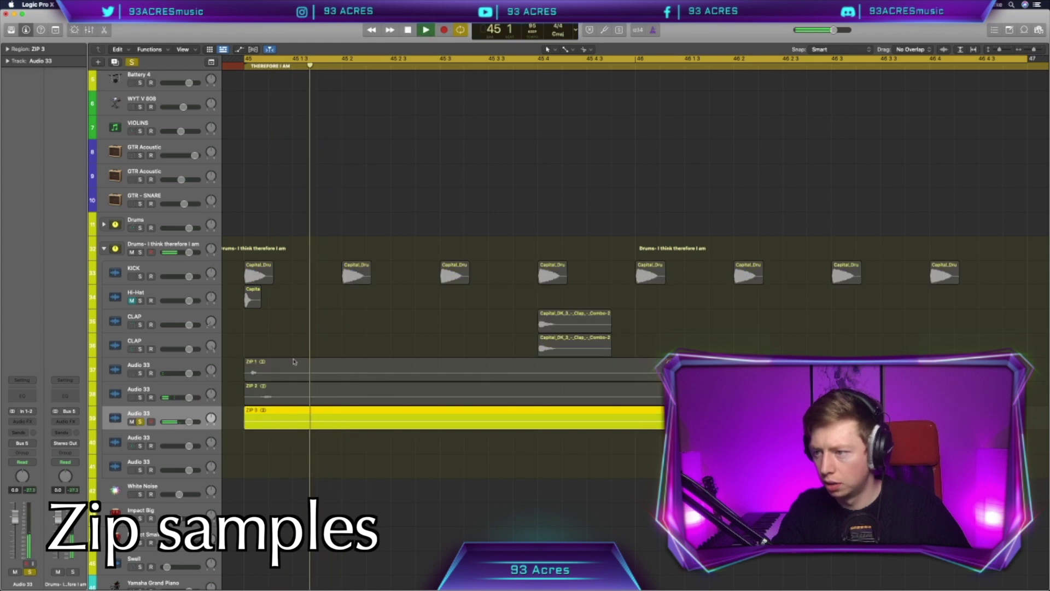
pyautogui.press('space')
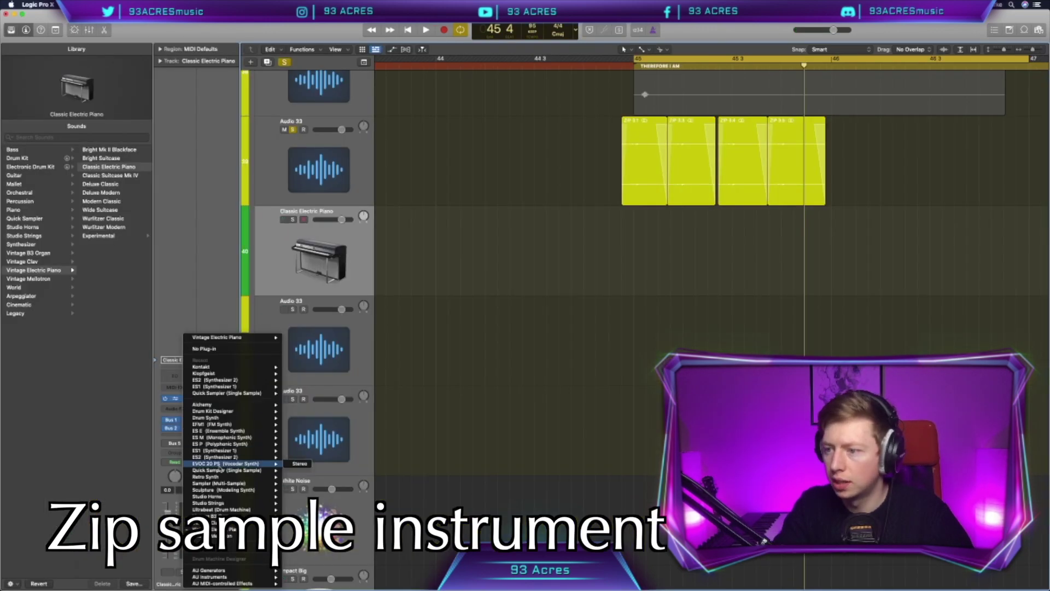
# - Load Quick Sampler on the new instrument track, import the ZIP 3.5 region into it, and trim the sample's start and end
pyautogui.click(235, 462)
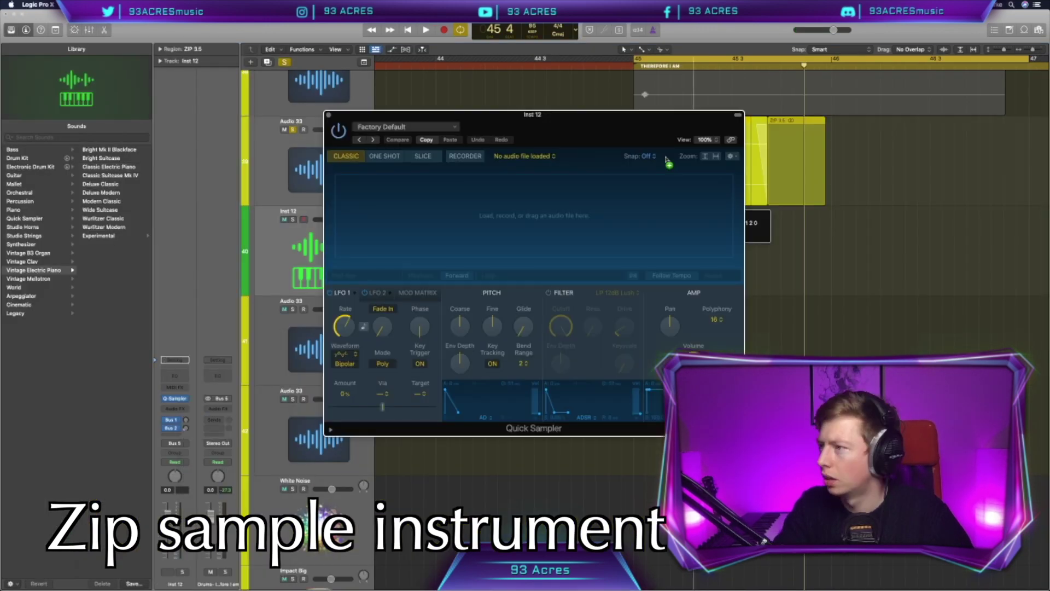
pyautogui.moveTo(788, 164); pyautogui.dragTo(563, 225)
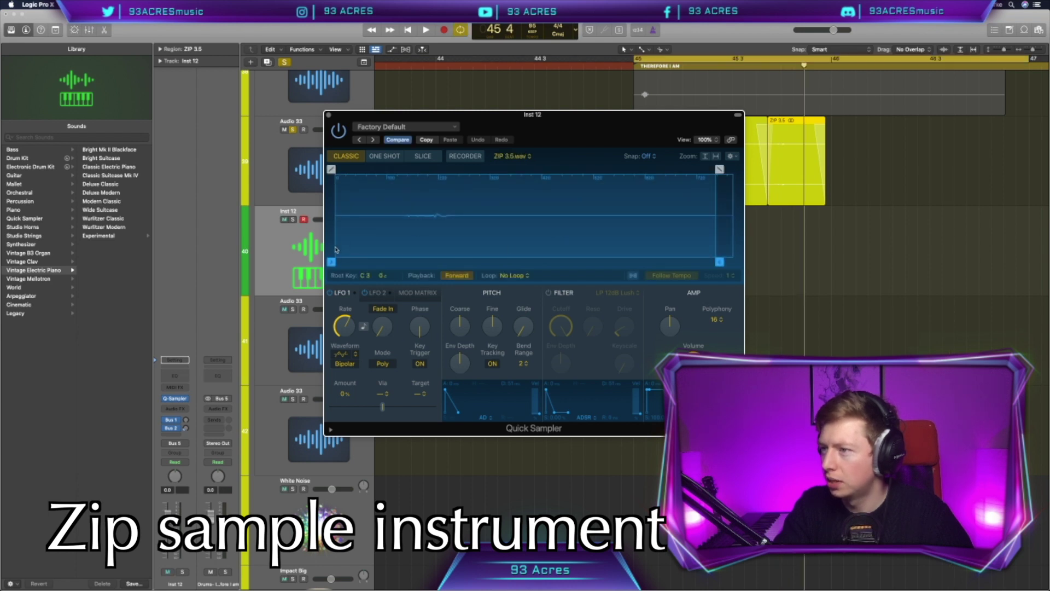
pyautogui.moveTo(336, 249); pyautogui.dragTo(385, 251)
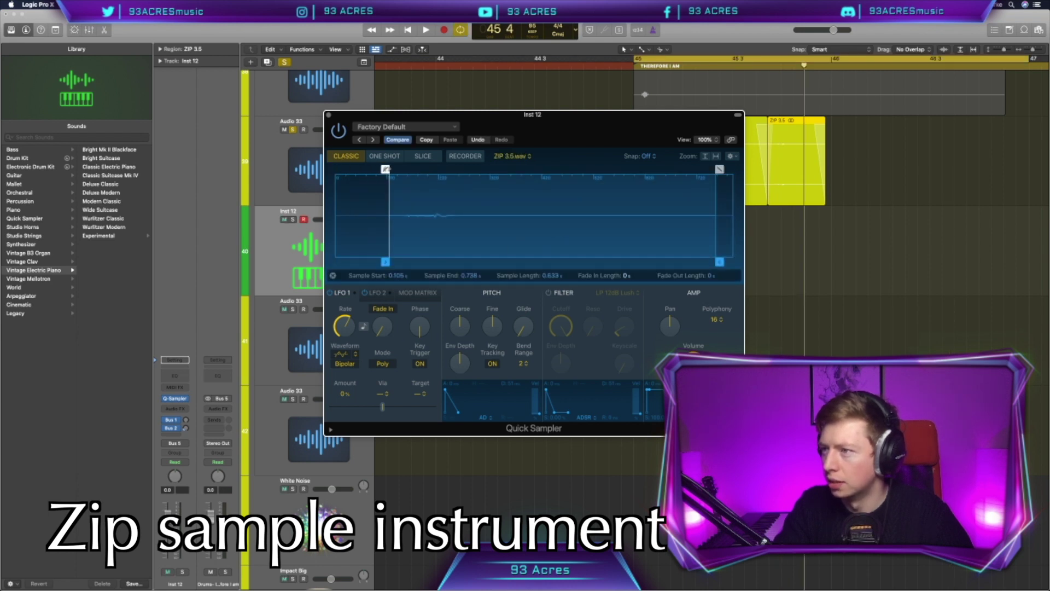
pyautogui.moveTo(385, 169); pyautogui.dragTo(394, 169)
pyautogui.moveTo(720, 170); pyautogui.dragTo(651, 171)
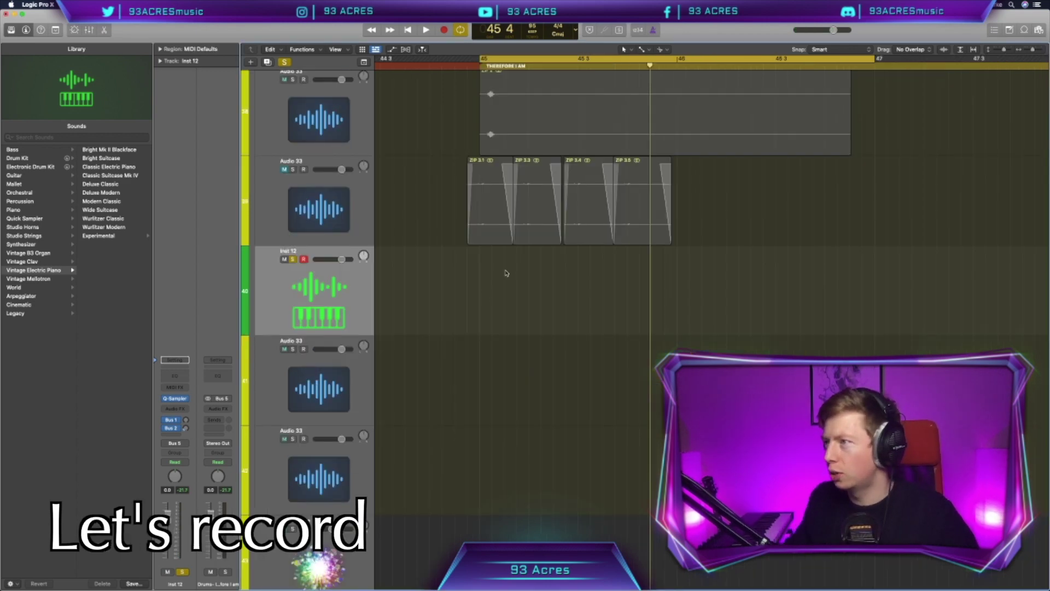
# - Record a MIDI part from bar 45 on the Quick Sampler track Inst 12, using the count-in
pyautogui.click(638, 29)
pyautogui.press('r')
pyautogui.scroll(3, 496, 351)
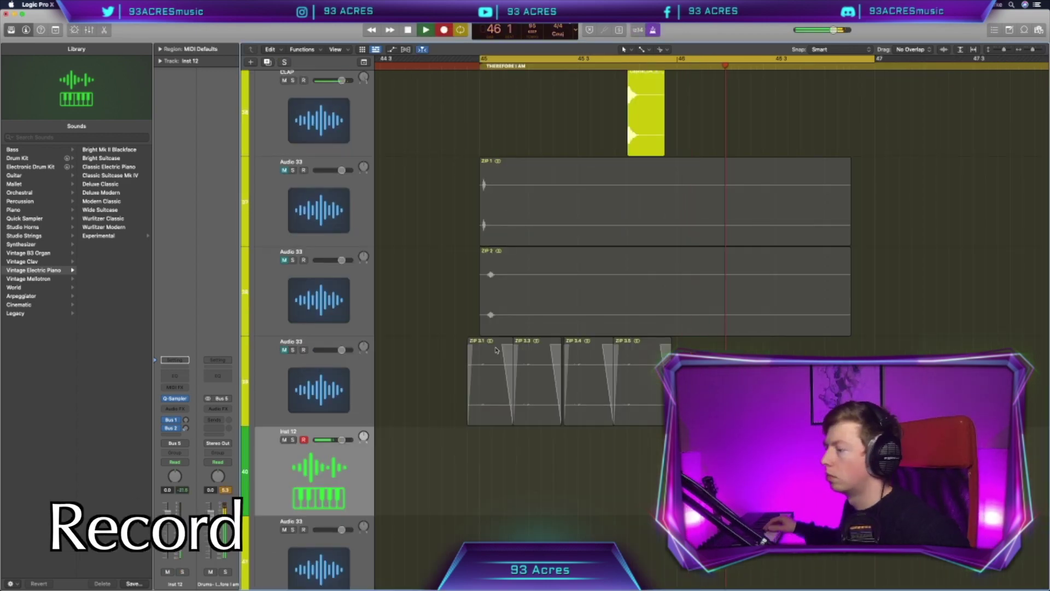
pyautogui.press('space')
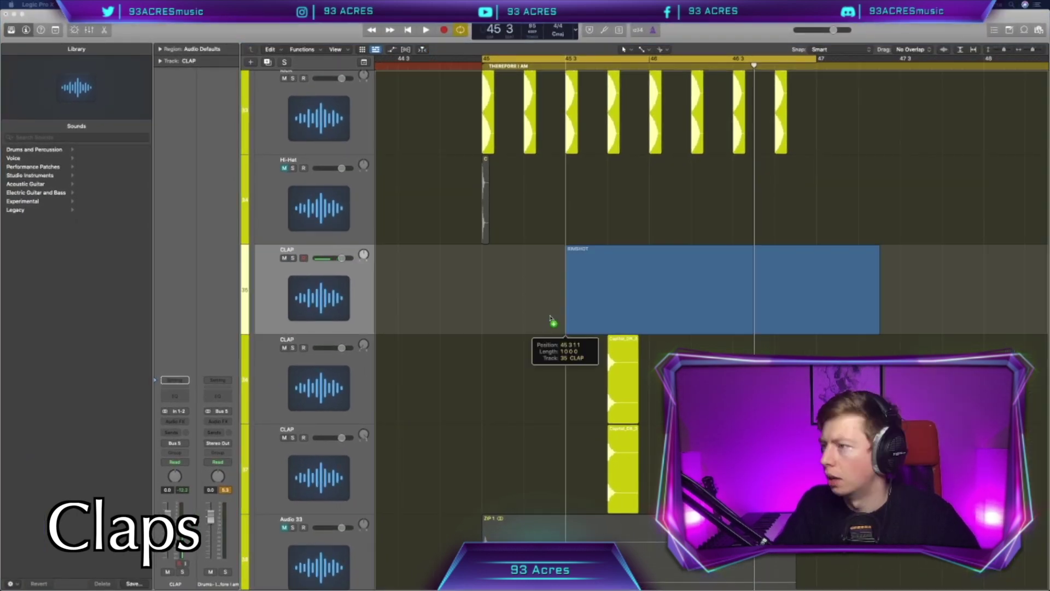
# - Place the RIMSHOT sample on the upper CLAP track around beat 2 of bars 45 and 46, and play the pattern
pyautogui.moveTo(550, 329); pyautogui.dragTo(527, 318)
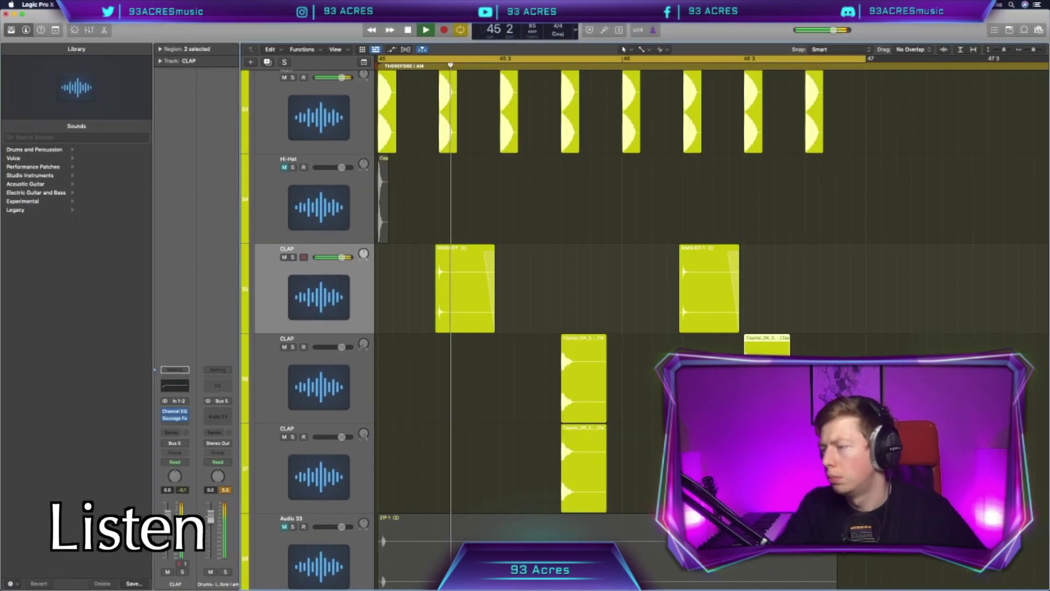
pyautogui.press('super+Right')
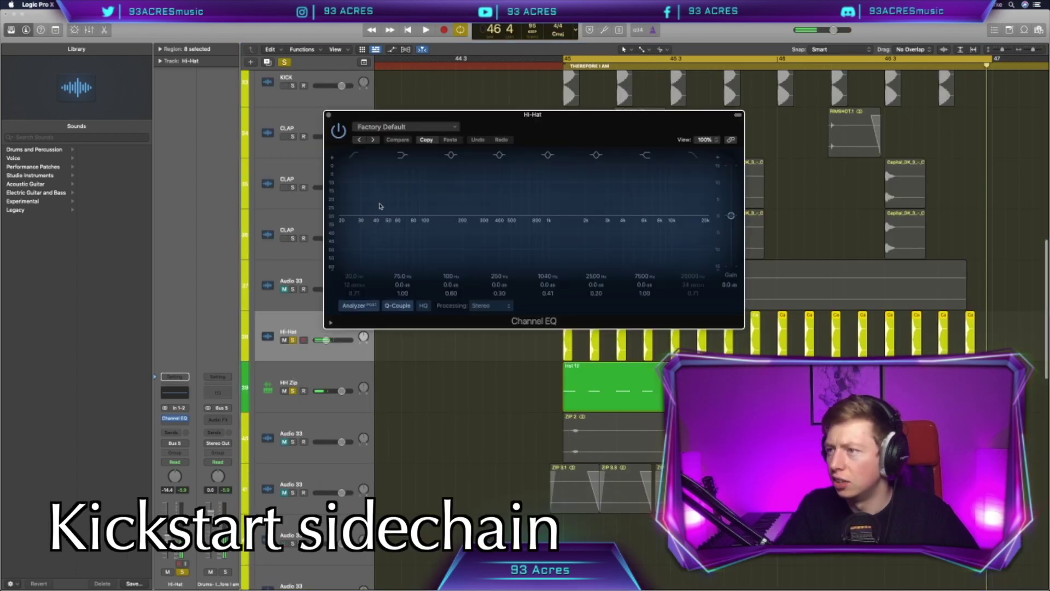
# - Adjust the Hi-Hat's Channel EQ, set the Kickstart mix on the HH Zip track to 74%, and play the hi-hat groove
pyautogui.click(356, 226)
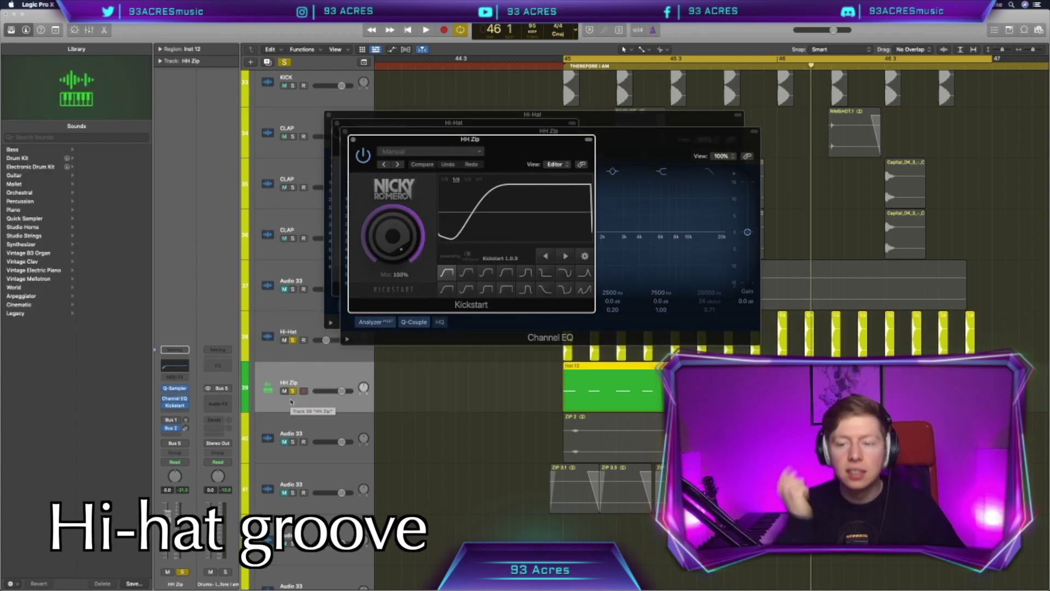
pyautogui.moveTo(393, 236); pyautogui.dragTo(393, 253)
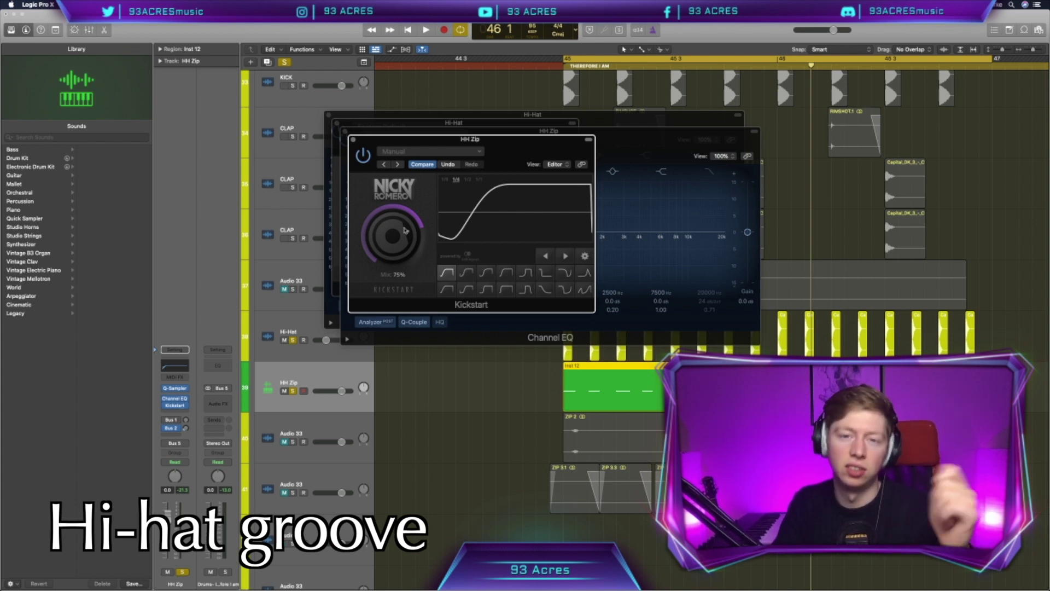
pyautogui.scroll(1, 405, 231)
pyautogui.press('space')
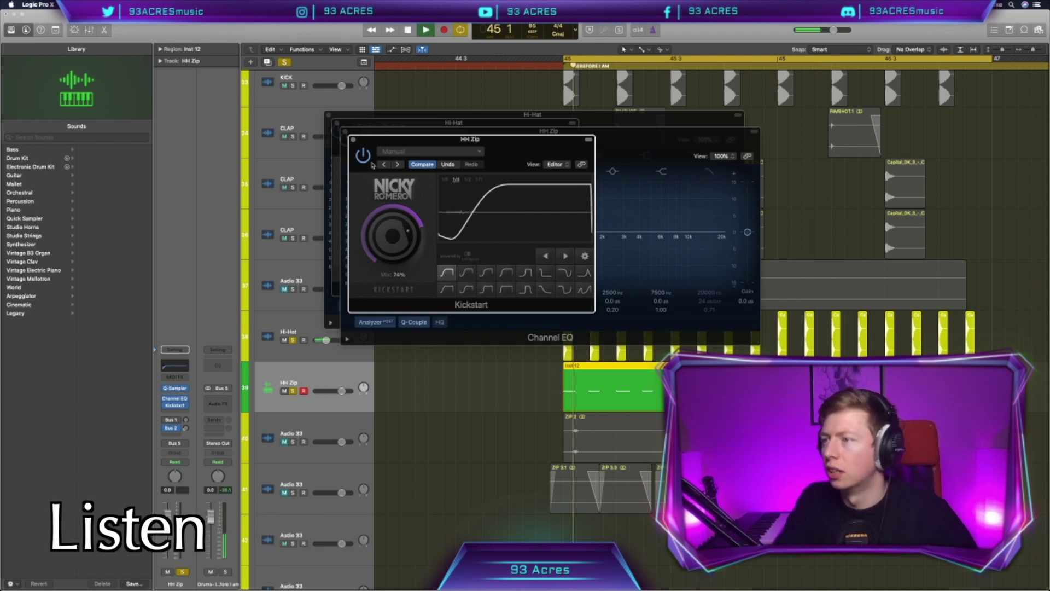
pyautogui.press('v')
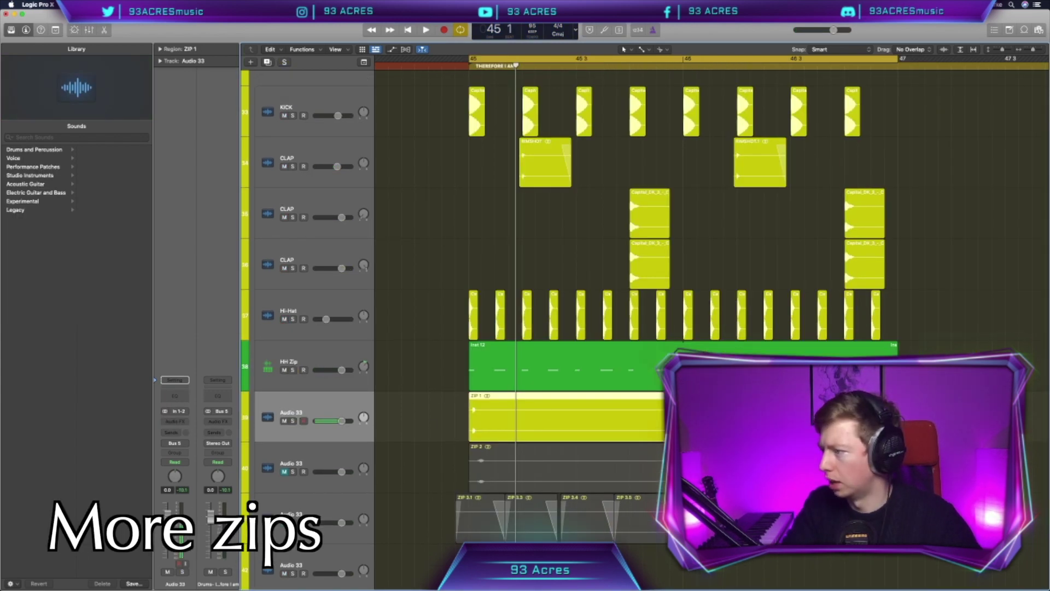
# - Shorten the ZIP 1 region to about one beat, starting at bar 45
pyautogui.moveTo(663, 427); pyautogui.dragTo(523, 430)
pyautogui.scroll(5, 504, 429)
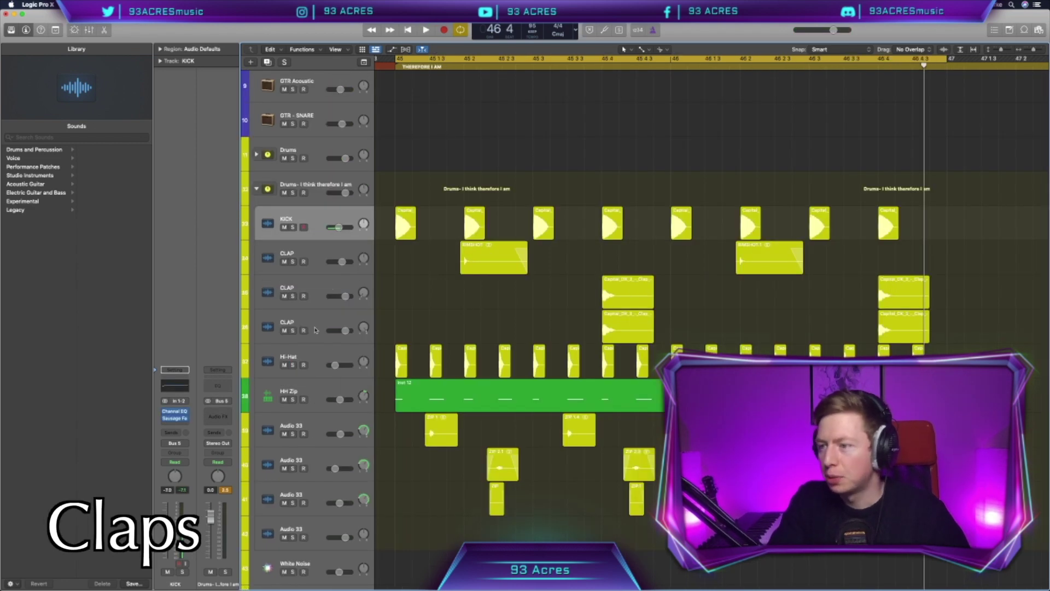
# - Add the DP_clap_06 sample on a new CLAP track at beat 4 of bar 45 and copy it to beat 4 of bar 46
pyautogui.click(315, 330)
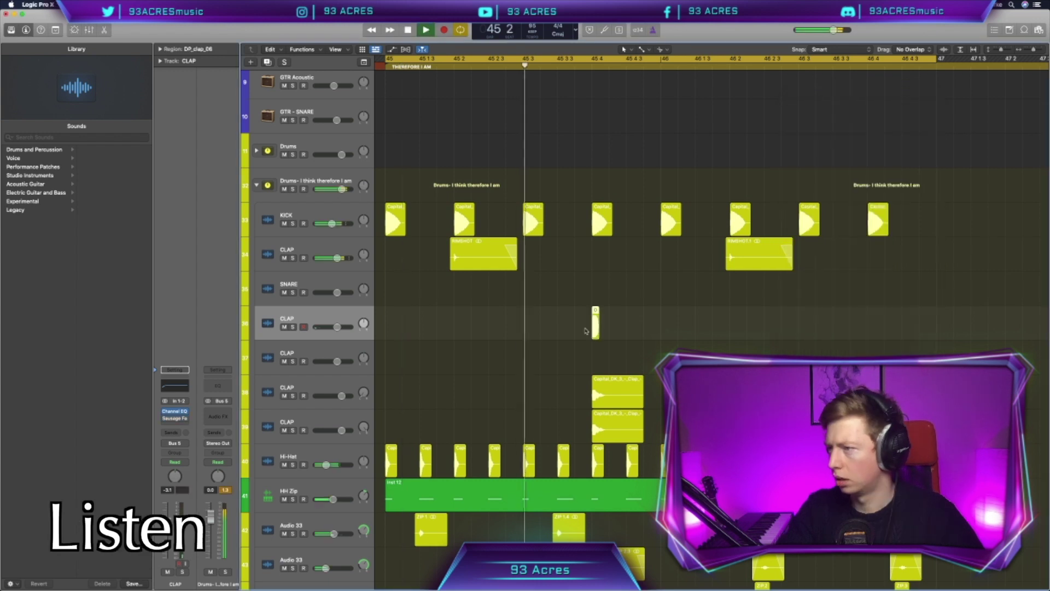
pyautogui.press('space')
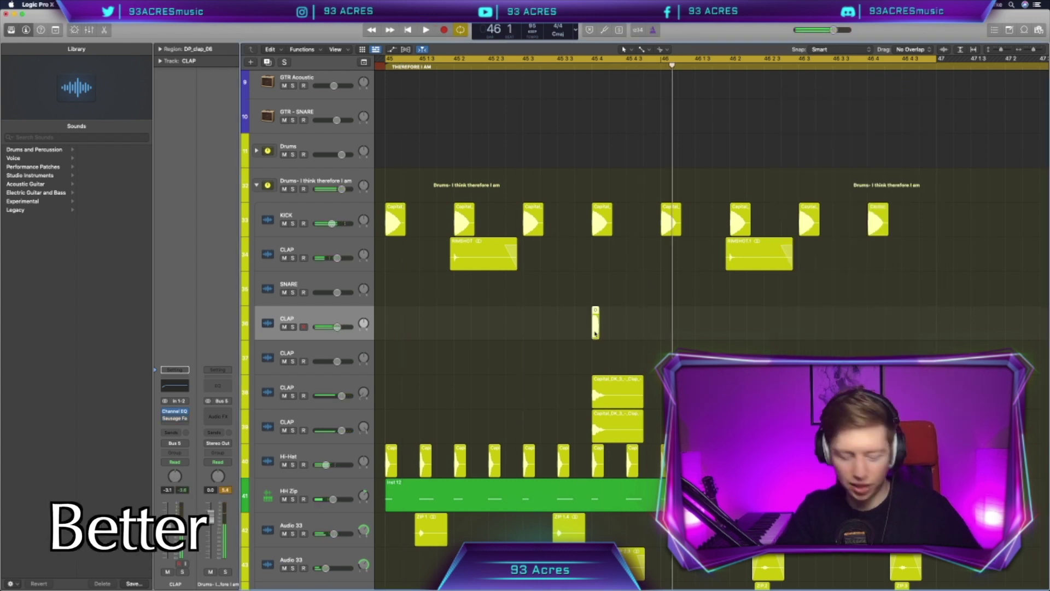
pyautogui.moveTo(595, 329); pyautogui.dragTo(851, 323)
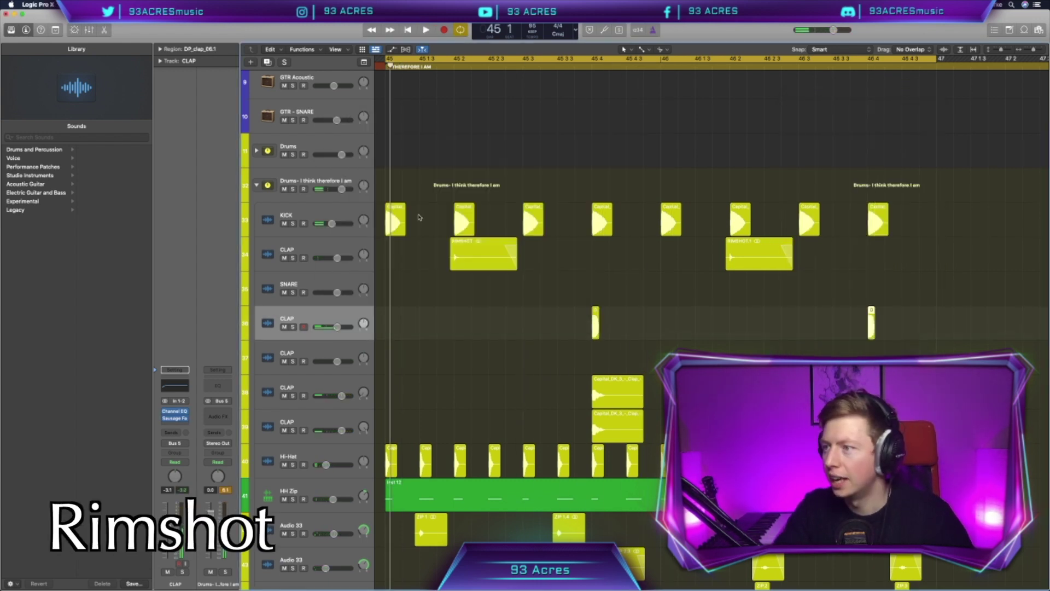
# - Bring a snare sample from Splice onto the SNARE track on beat 2 of bars 45 and 46, and play the pattern
pyautogui.click(338, 282)
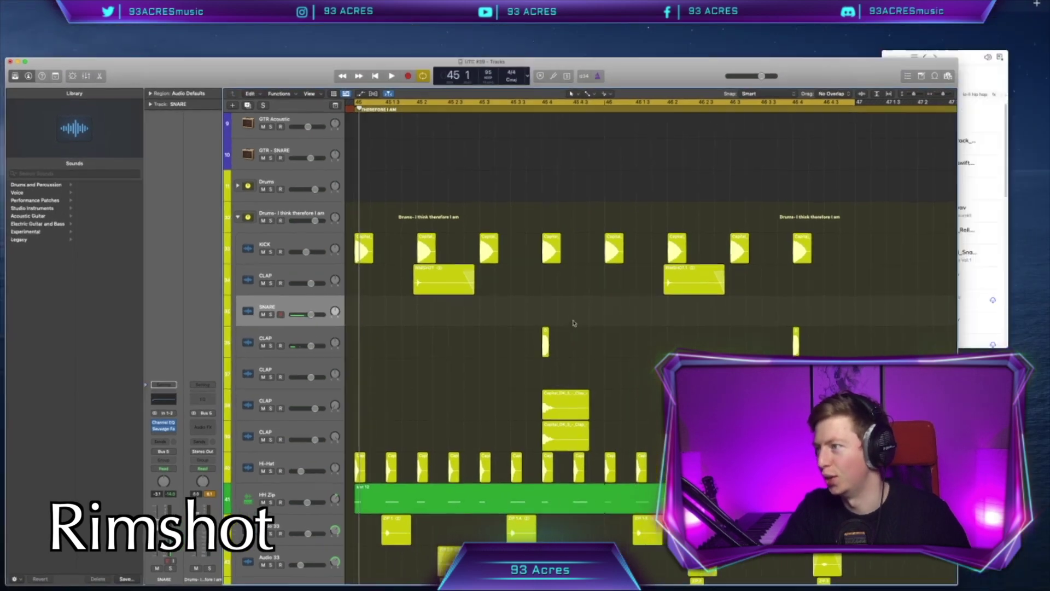
pyautogui.click(897, 126)
pyautogui.moveTo(834, 274); pyautogui.dragTo(755, 290)
pyautogui.press('space')
pyautogui.press('space')
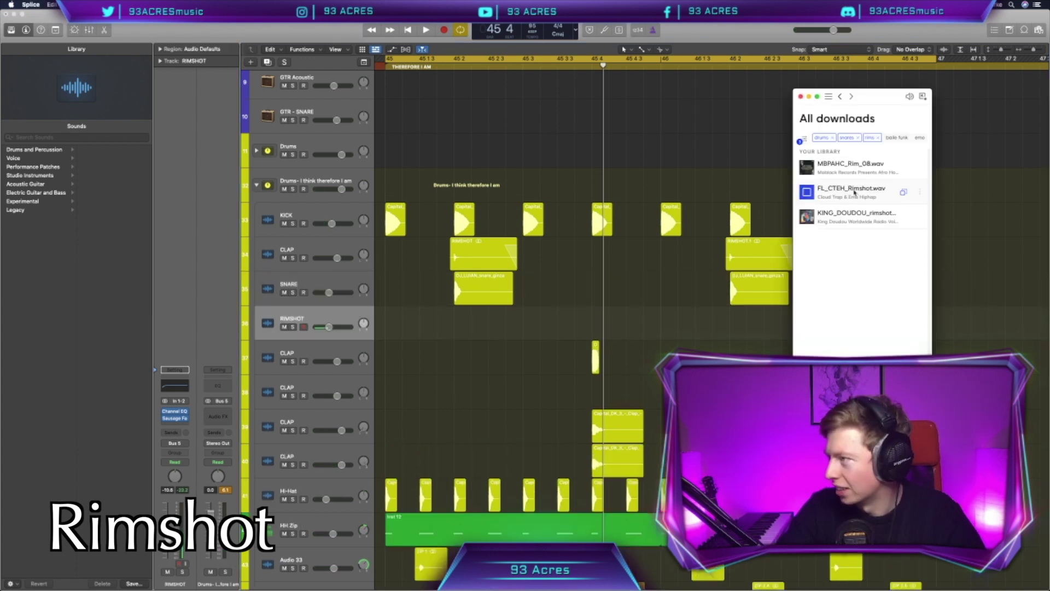
# - Add FL_CTEH_Rimshot.wav from the Splice downloads to the RIMSHOT track on beat 2 of bars 45 and 46, and listen
pyautogui.moveTo(855, 191); pyautogui.dragTo(760, 323)
pyautogui.press('space')
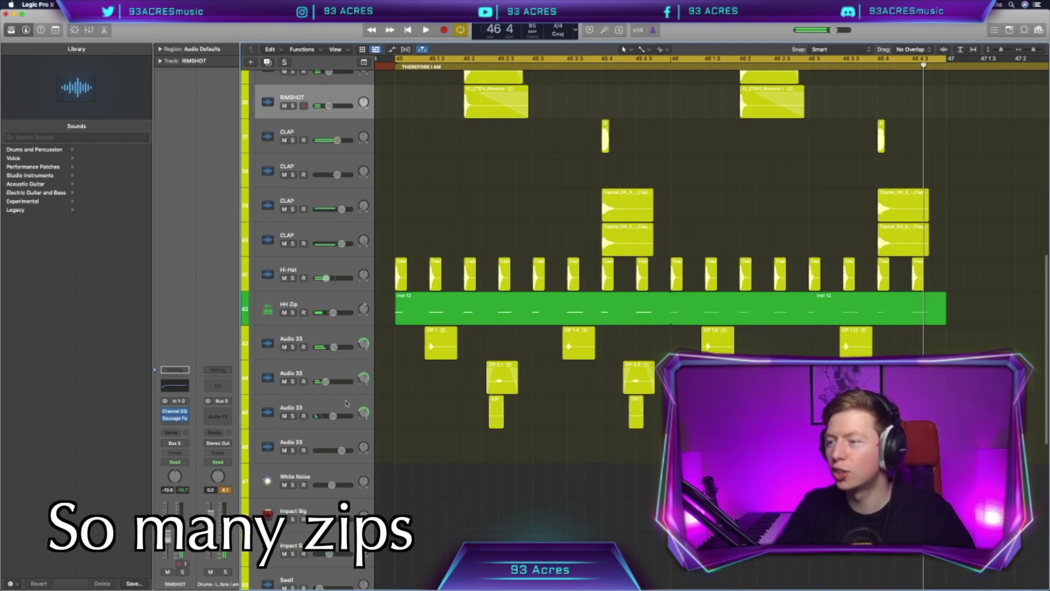
# - Set the volume of the third zip track, with the shortest zip regions, to -6.0 dB
pyautogui.click(332, 416)
pyautogui.moveTo(333, 416); pyautogui.dragTo(331, 415)
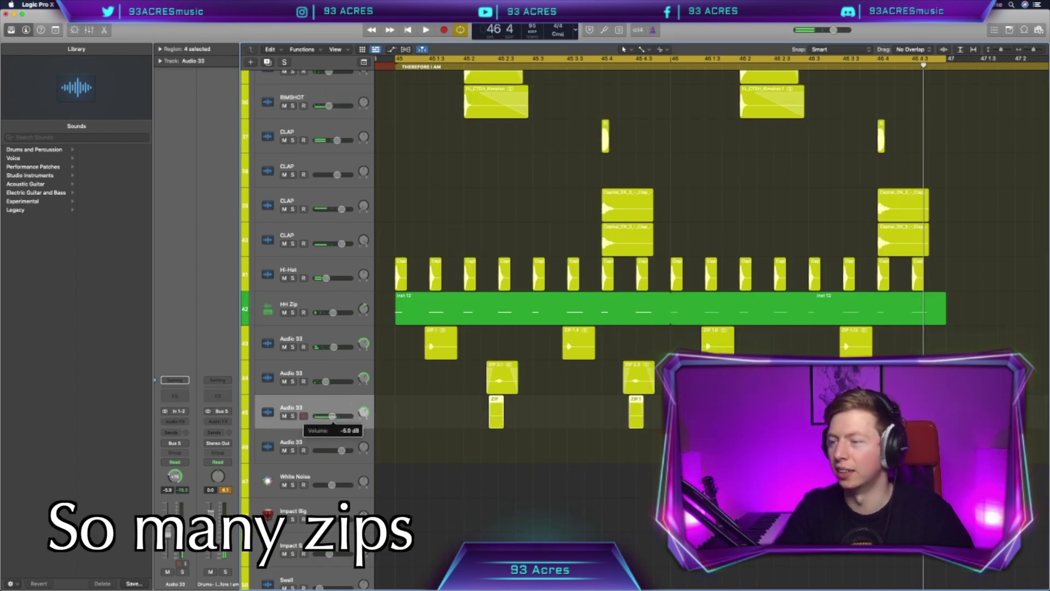
pyautogui.moveTo(333, 348); pyautogui.dragTo(333, 348)
pyautogui.click(339, 299)
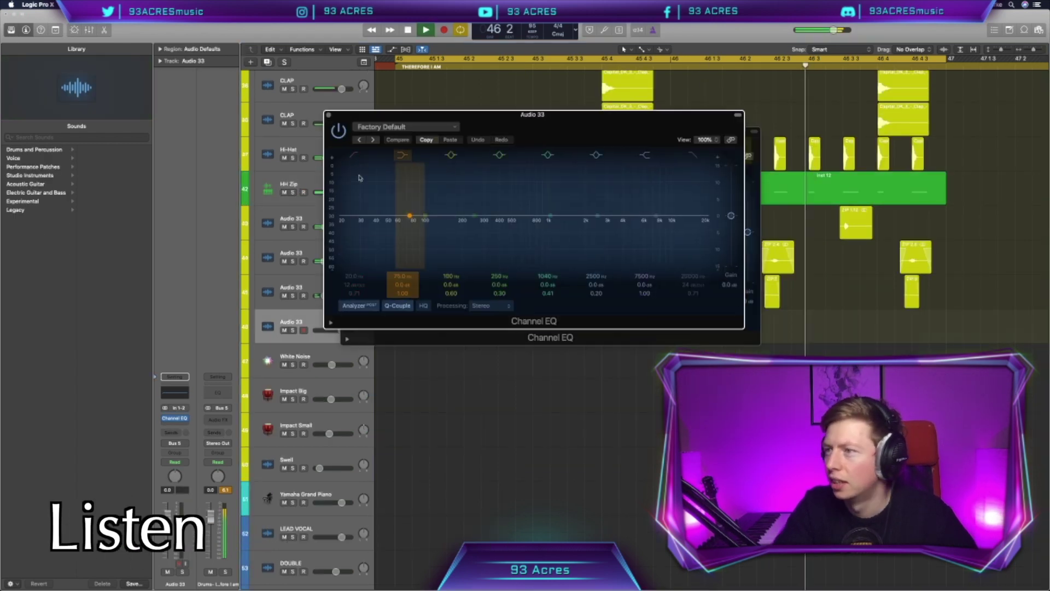
# - Enable the low cut in the Channel EQ of the empty audio track below the zips and raise its cutoff frequency
pyautogui.click(356, 274)
pyautogui.moveTo(356, 273); pyautogui.dragTo(464, 227)
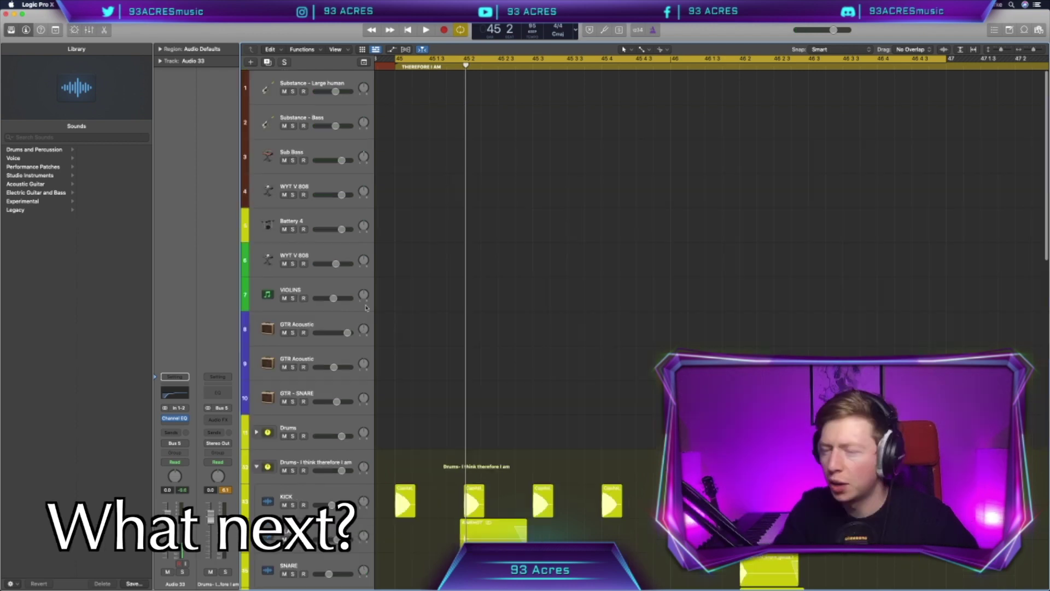
# - Create a software instrument track below the green WYT V 808 track and load the stereo Retro Synth on it
pyautogui.click(306, 260)
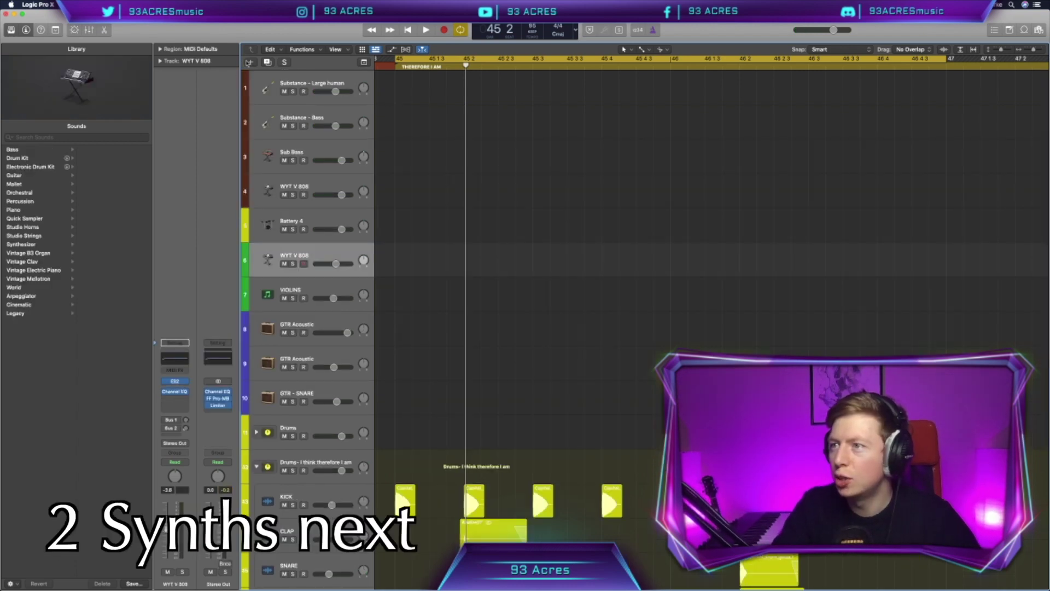
pyautogui.click(250, 62)
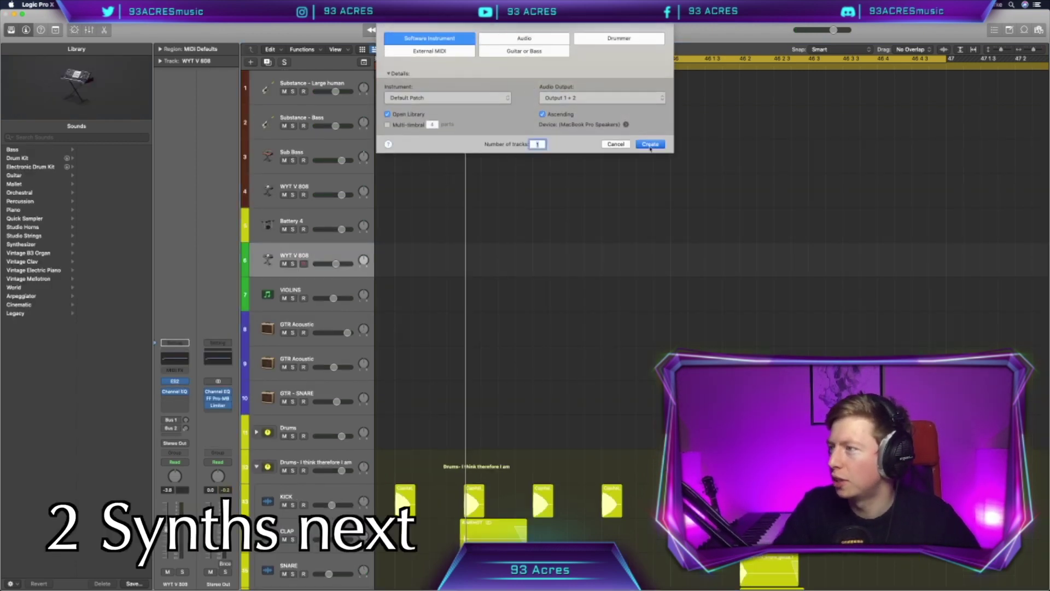
pyautogui.click(651, 145)
pyautogui.click(174, 381)
pyautogui.moveTo(228, 478)
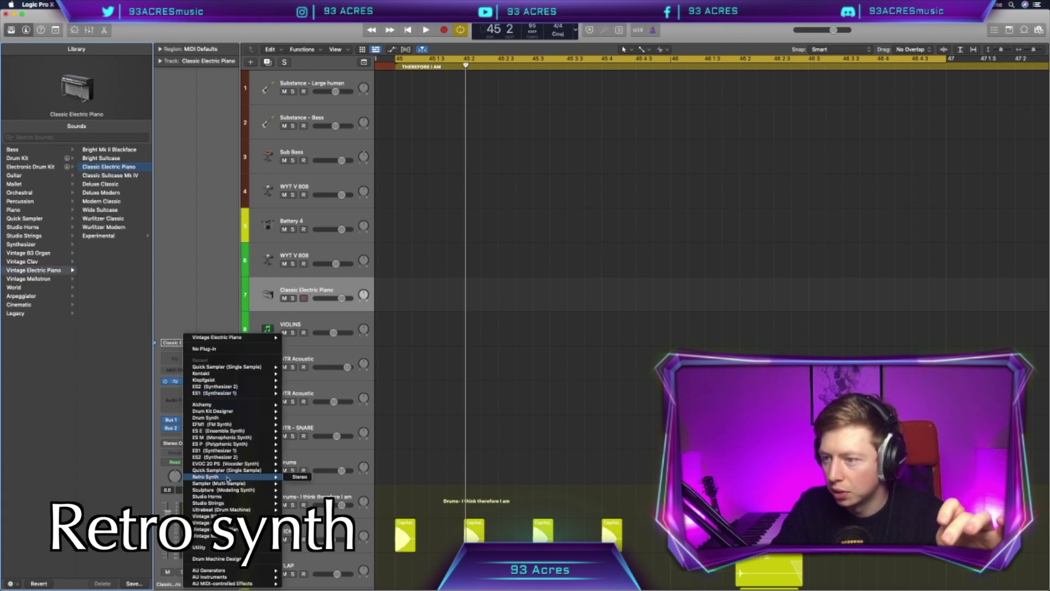
pyautogui.click(299, 477)
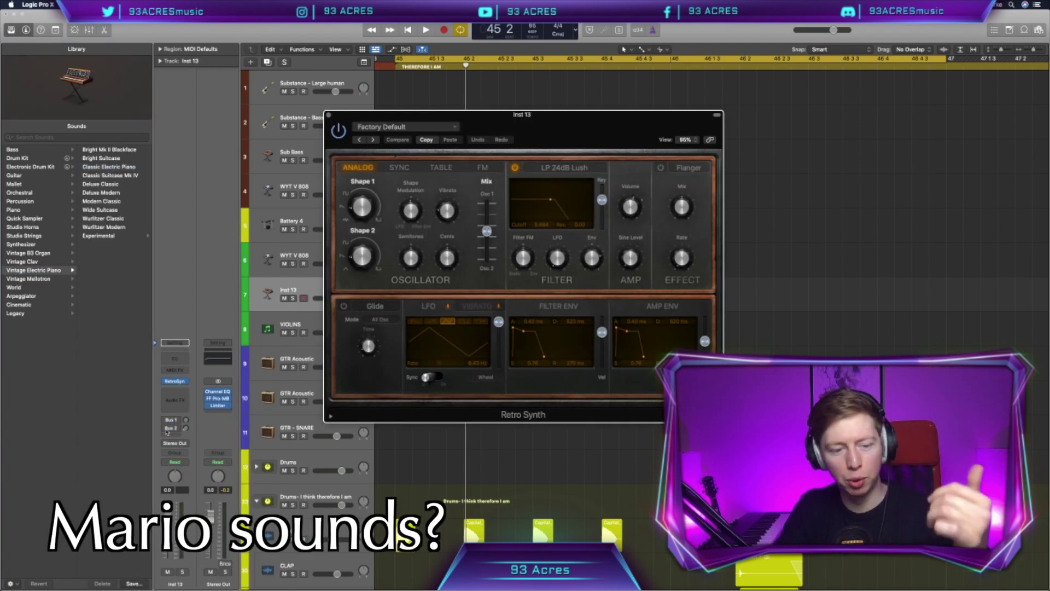
# - Shape the Retro Synth sound: raise the filter cutoff to about 0.74 with resonance 0.29, and shift the oscillator mix toward Osc 2
pyautogui.moveTo(550, 200); pyautogui.dragTo(563, 197)
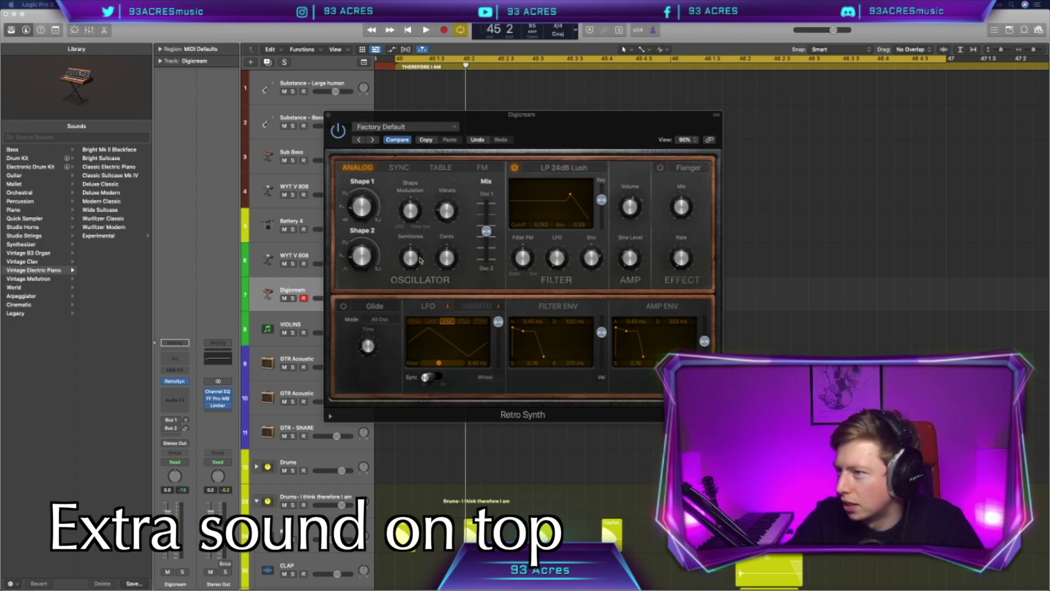
pyautogui.moveTo(369, 205); pyautogui.dragTo(364, 262)
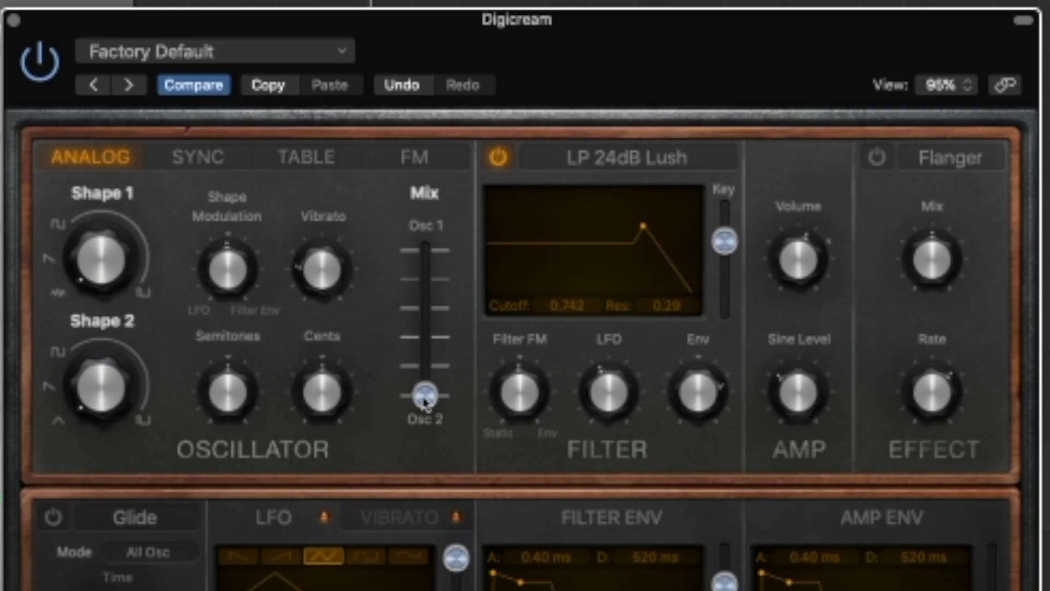
pyautogui.moveTo(425, 402); pyautogui.dragTo(441, 328)
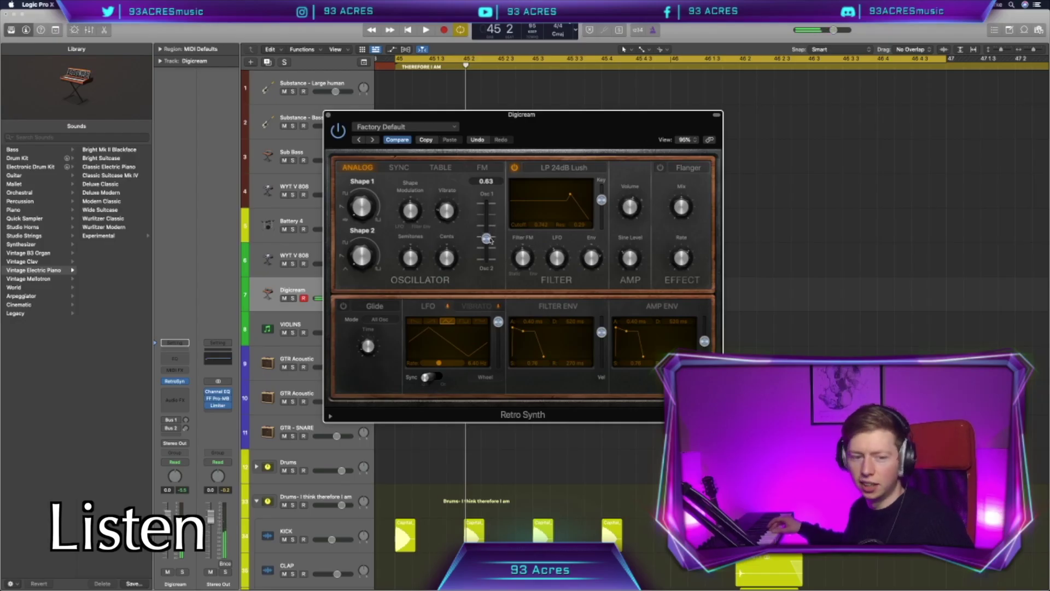
pyautogui.moveTo(489, 239); pyautogui.dragTo(488, 249)
pyautogui.moveTo(426, 368); pyautogui.dragTo(425, 379)
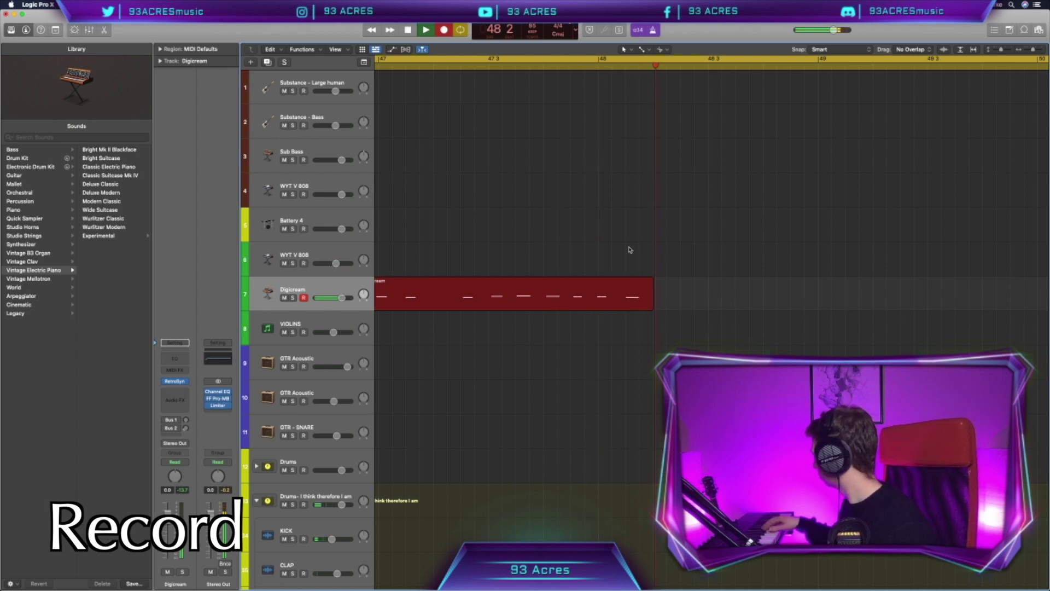
# - Finish recording the Digicream melody over bars 45 to 48 and set all of its notes to velocity 100
pyautogui.press('space')
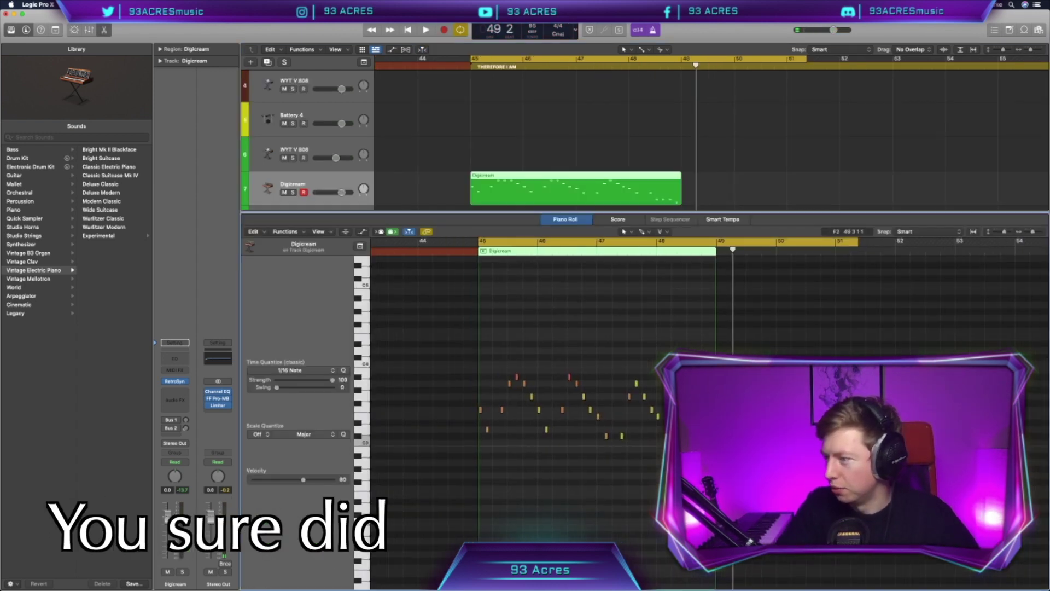
pyautogui.moveTo(665, 512); pyautogui.dragTo(391, 353)
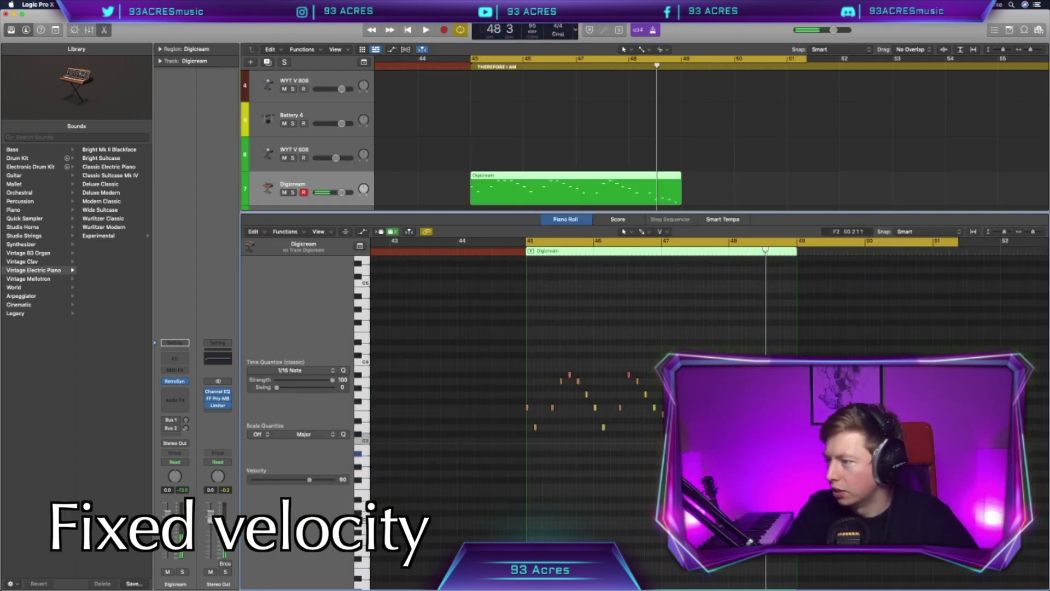
pyautogui.click(298, 233)
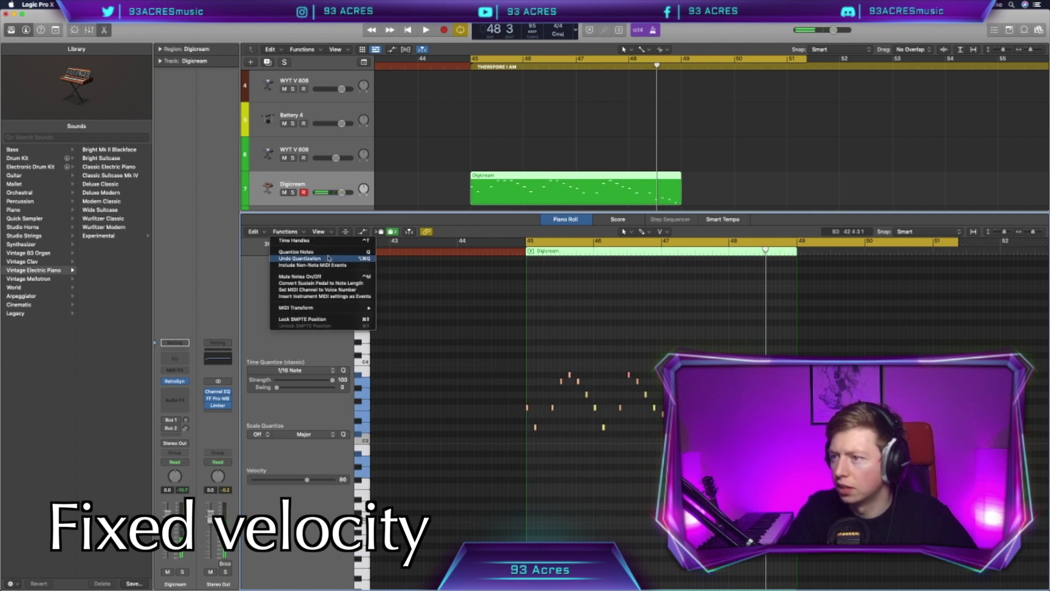
pyautogui.press('Escape')
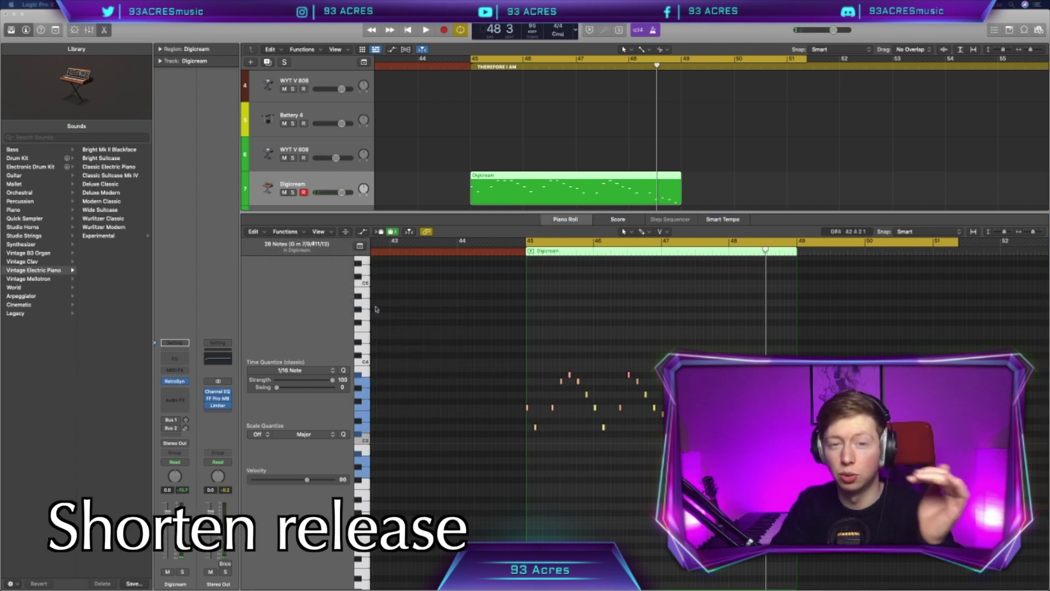
pyautogui.moveTo(307, 479); pyautogui.dragTo(316, 479)
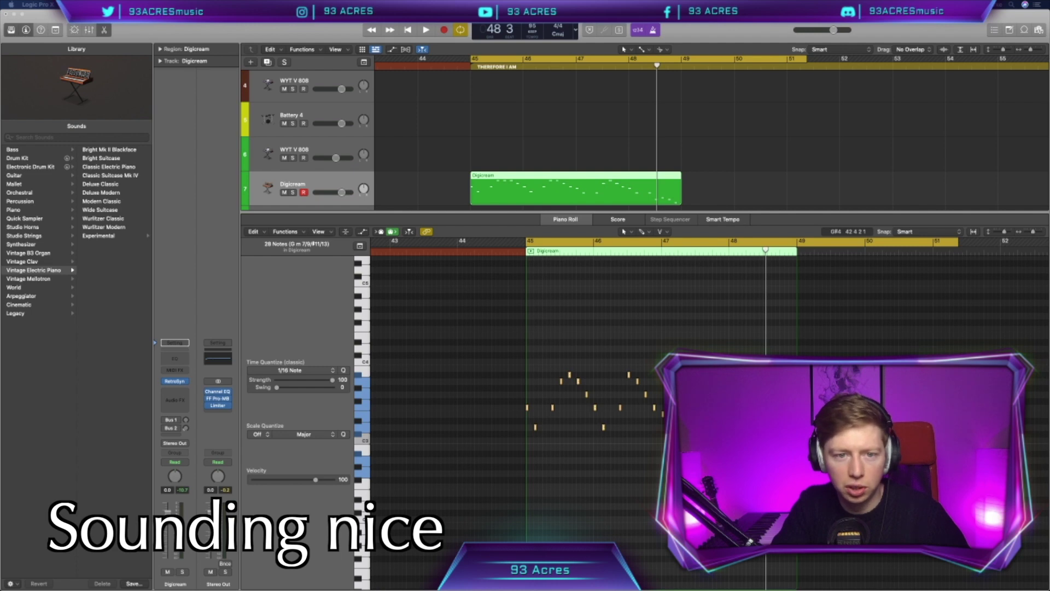
# - Play back the Digicream melody and examine the length of its first F3 note at bar 45
pyautogui.press('v')
pyautogui.press('v')
pyautogui.press('space')
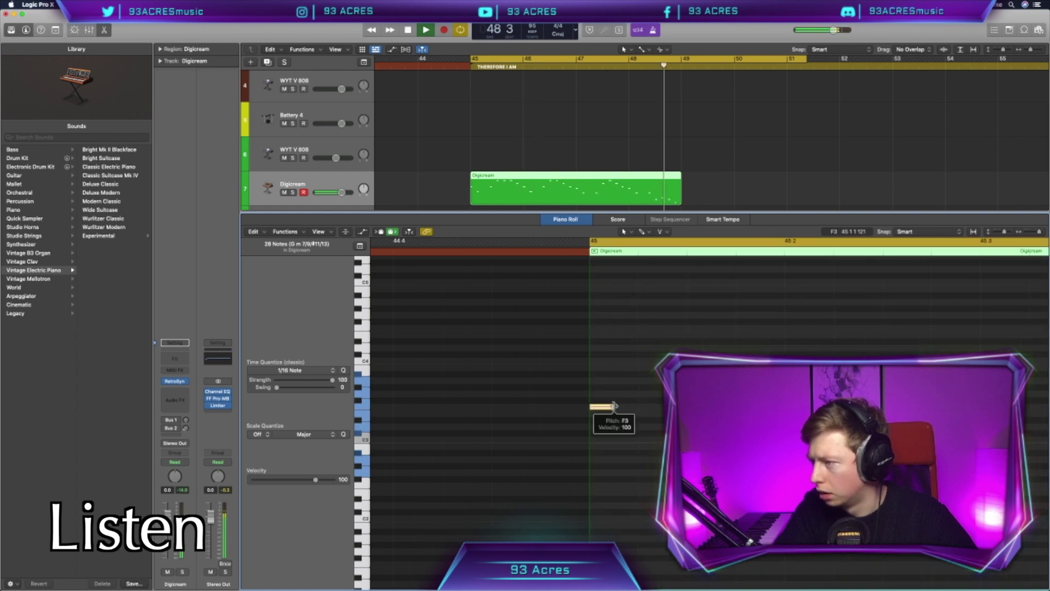
pyautogui.press('space')
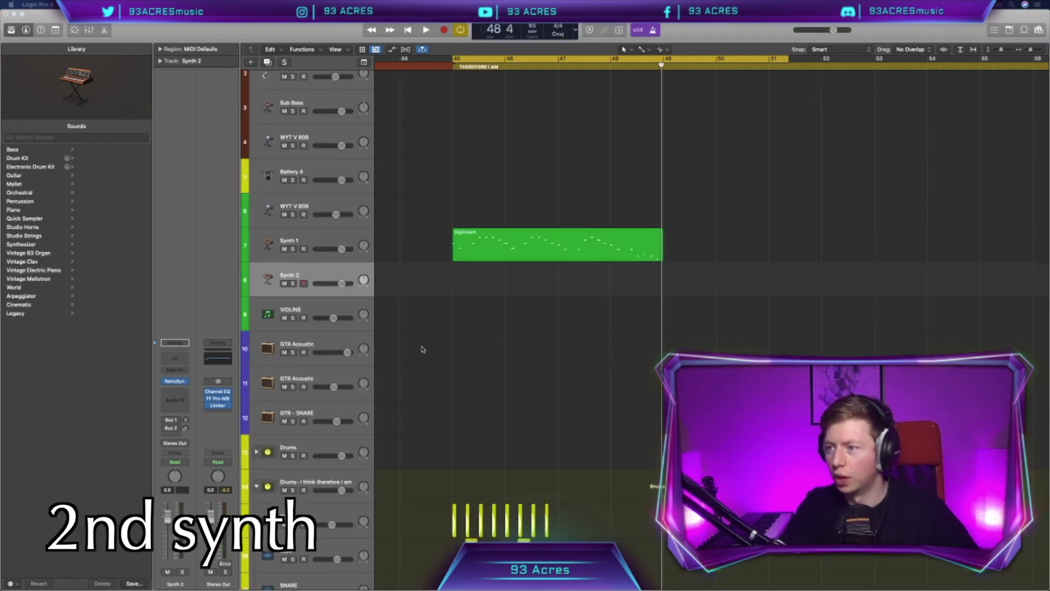
# - Load the Cheerful Melody synth lead preset in Synth 2's Retro Synth and move the plug-in window clear of the tracks
pyautogui.click(174, 381)
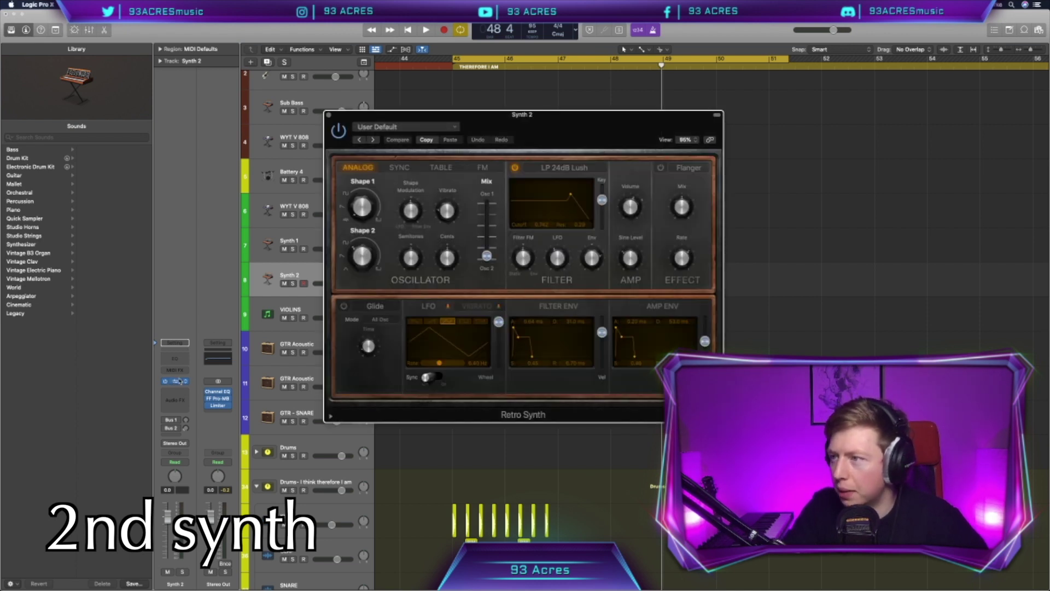
pyautogui.click(406, 126)
pyautogui.moveTo(437, 307)
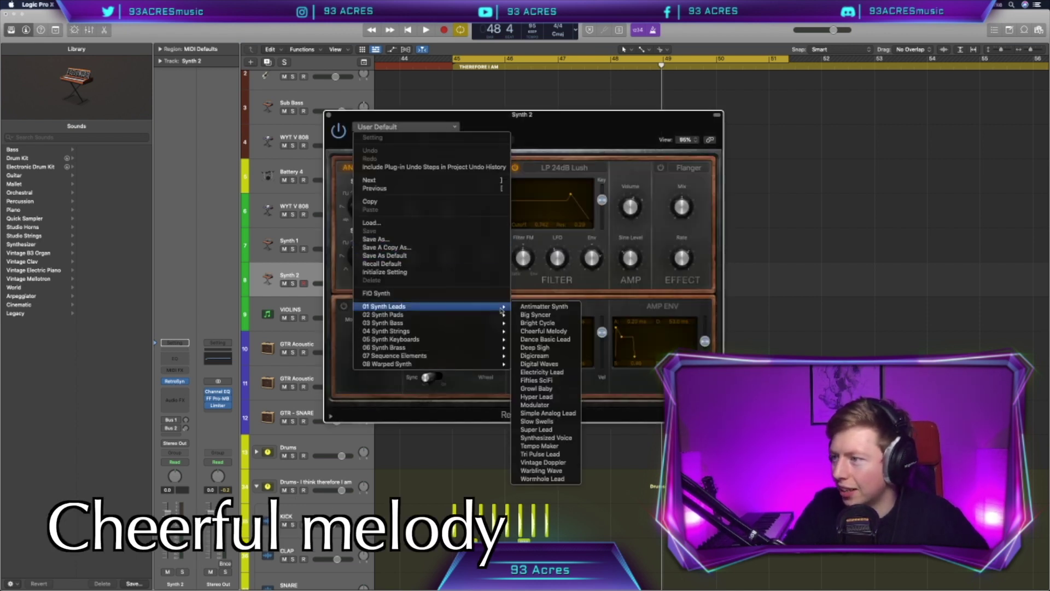
pyautogui.click(545, 331)
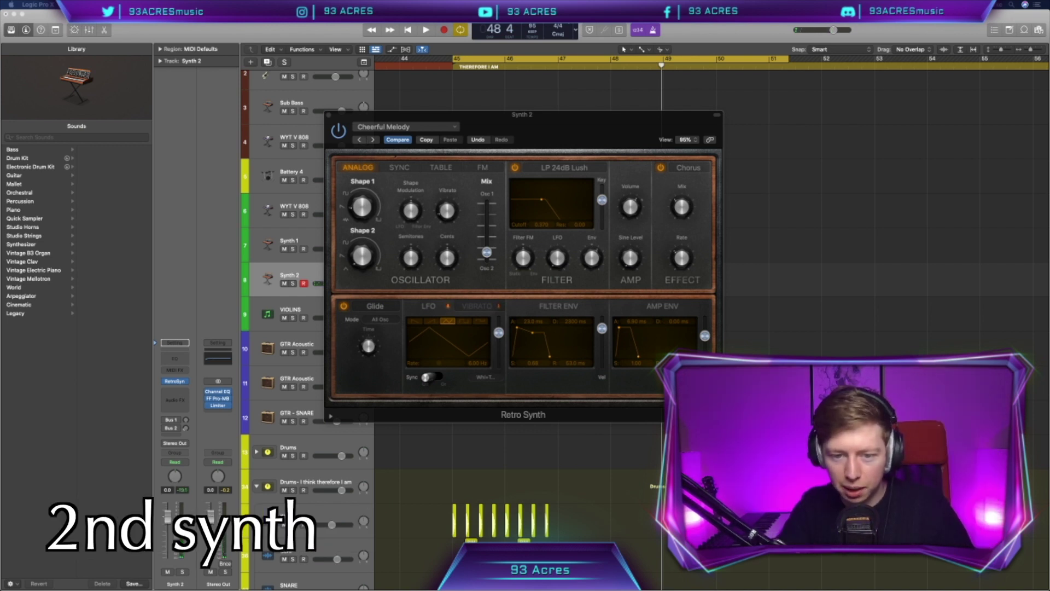
pyautogui.moveTo(496, 128); pyautogui.dragTo(767, 200)
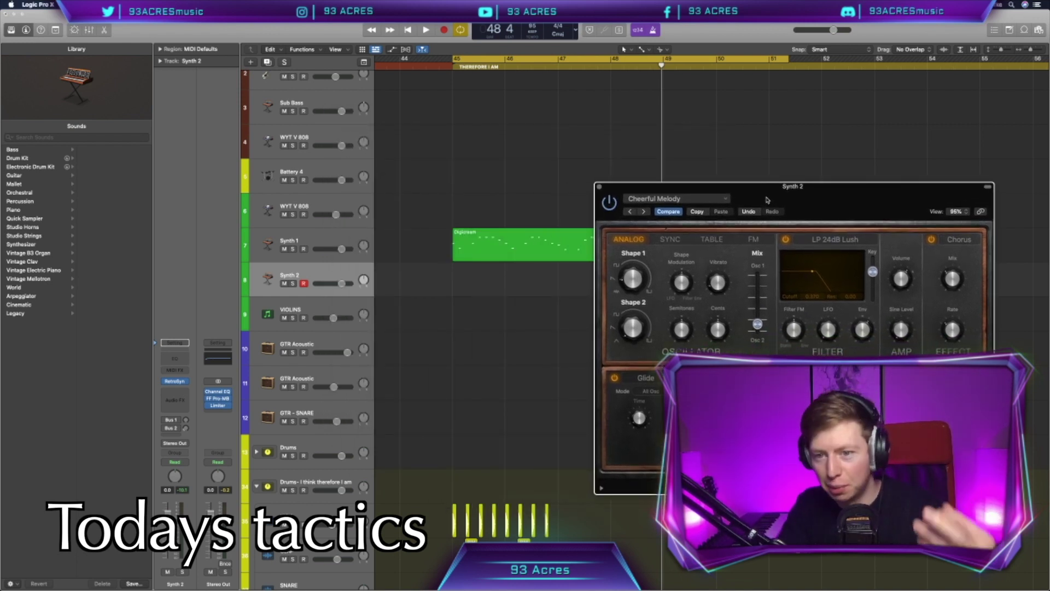
pyautogui.moveTo(711, 186); pyautogui.dragTo(753, 154)
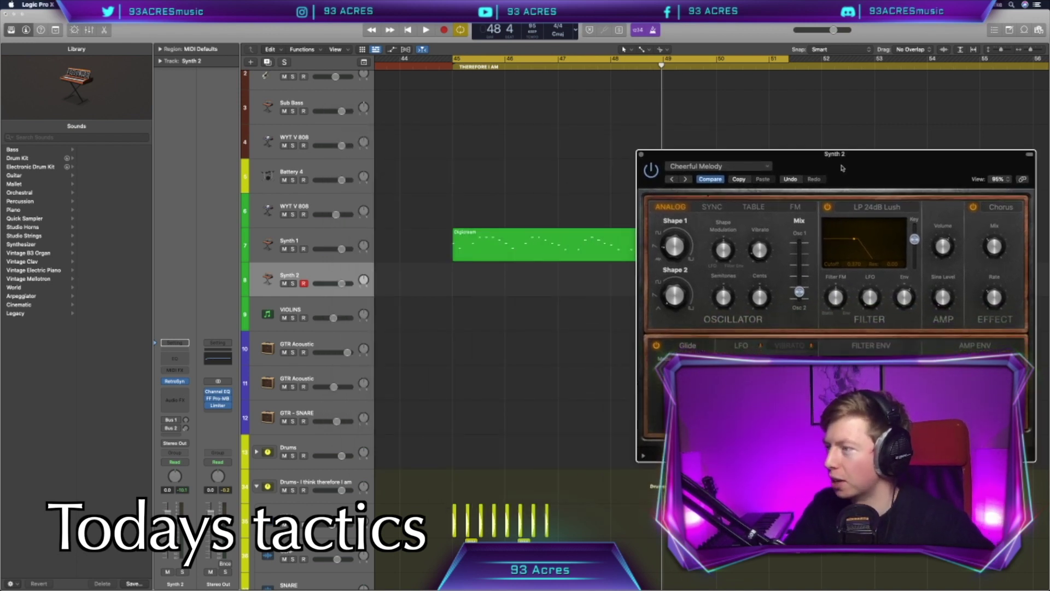
# - Record the second synth line on the Synth 2 track over bars 45 to 48 and close the note editor
pyautogui.press('r')
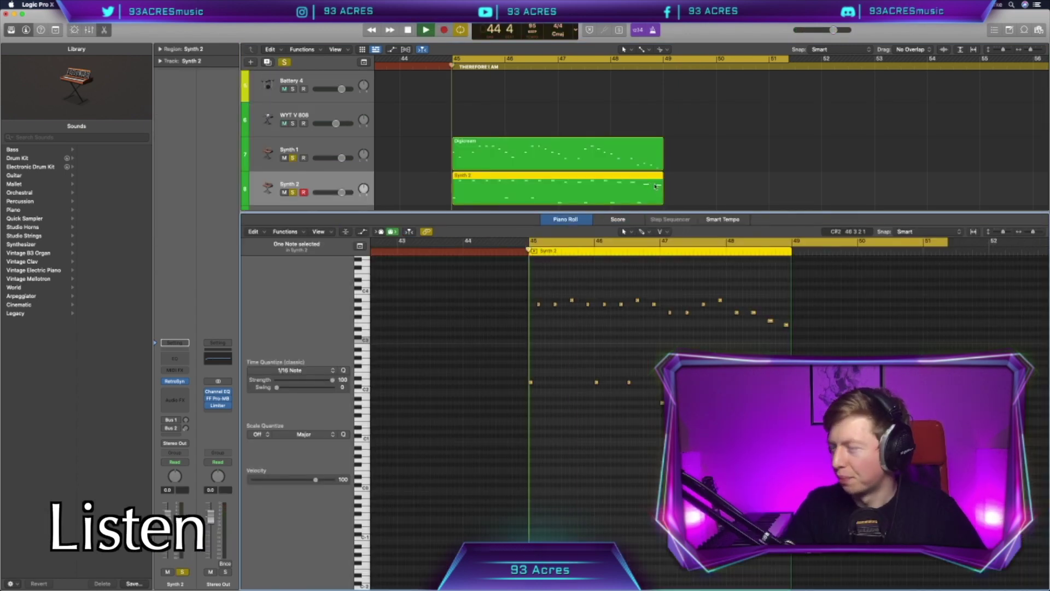
pyautogui.press('p')
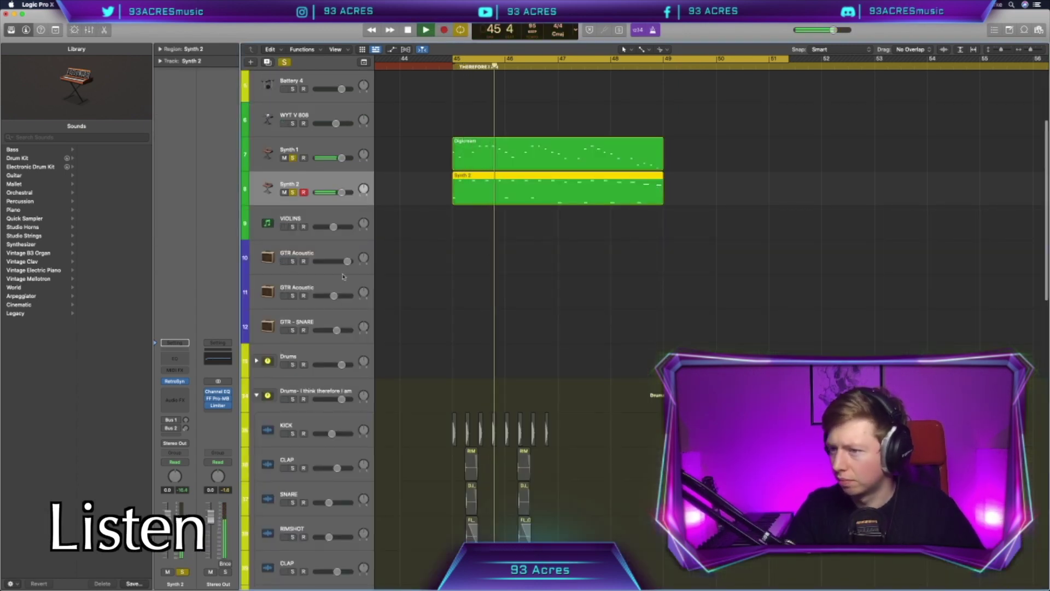
# - Raise Synth 1's Bus 2 send to about -30 dB and select the Synth 2 track
pyautogui.click(305, 152)
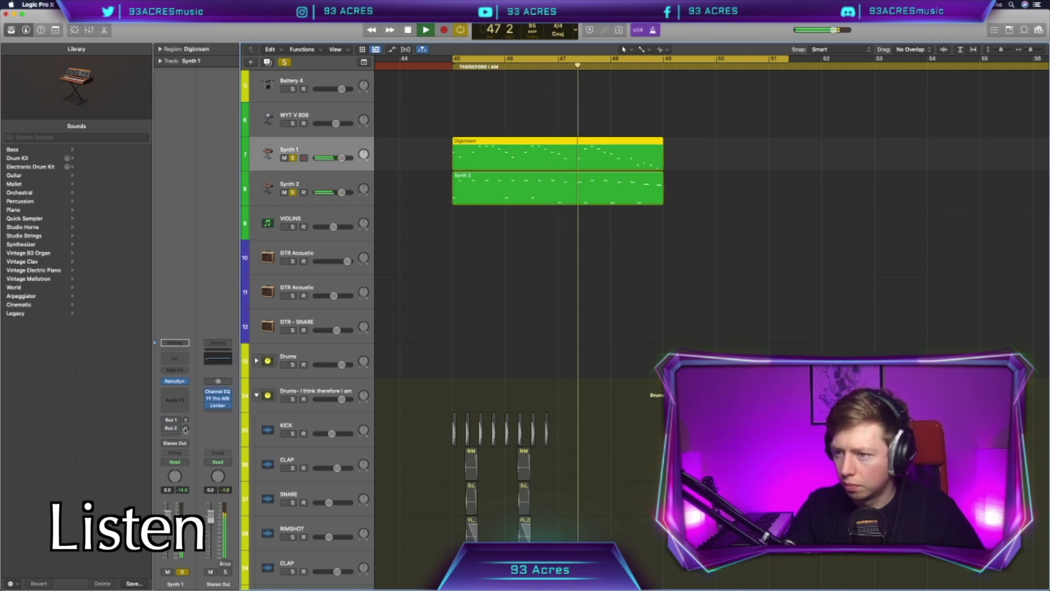
pyautogui.moveTo(185, 428); pyautogui.dragTo(186, 417)
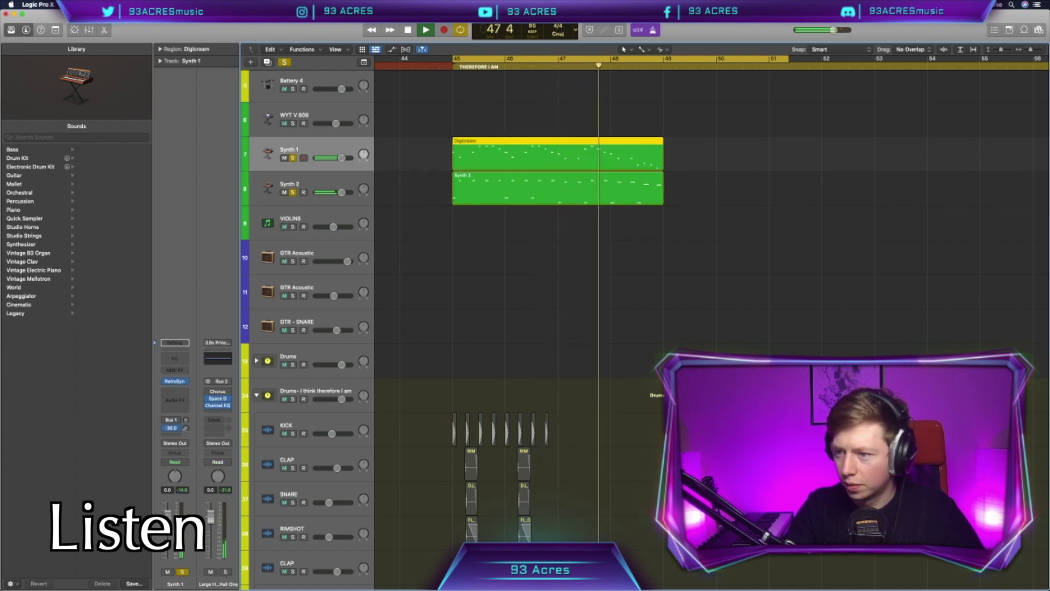
pyautogui.click(300, 176)
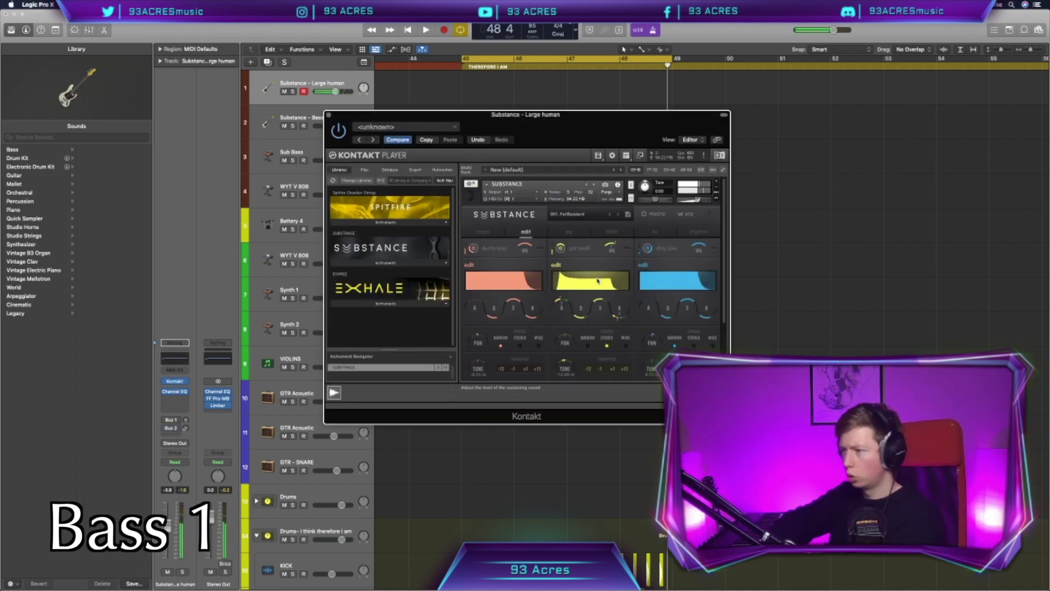
# - Record the first bass part on the Substance - Large human track over bars 45 to 48
pyautogui.moveTo(527, 120); pyautogui.dragTo(538, 174)
pyautogui.press('r')
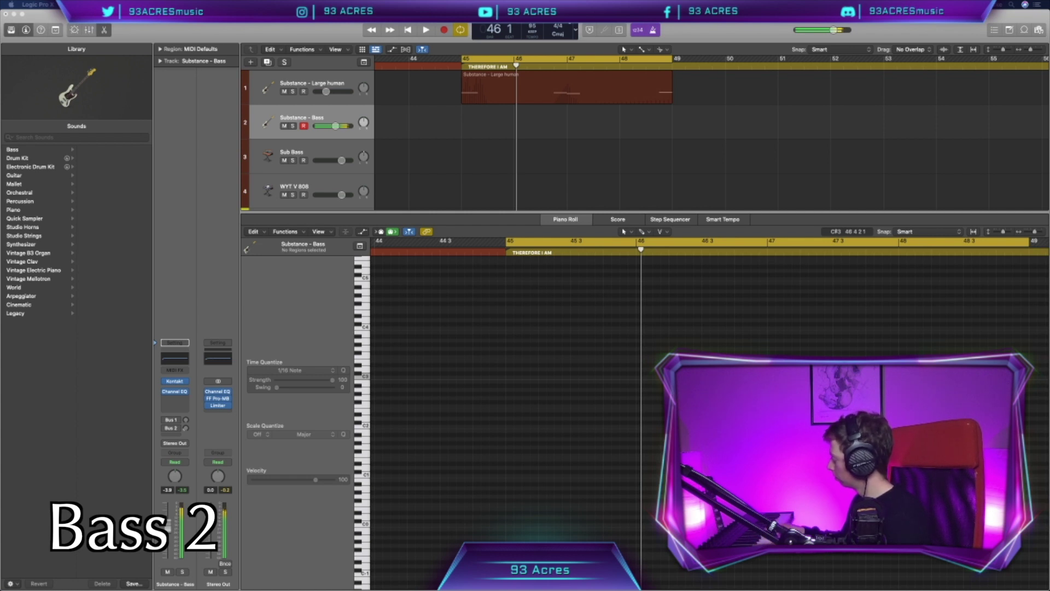
# - Record the second bass line on the Substance - Bass track over bars 45 to 48 and fix its note velocities at 100
pyautogui.click(453, 149)
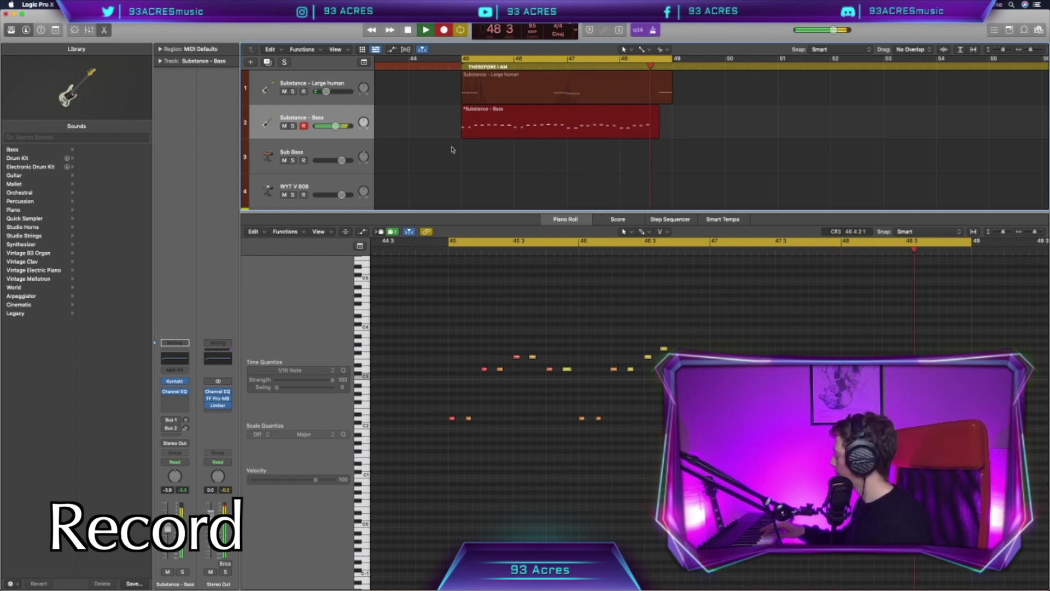
pyautogui.press('space')
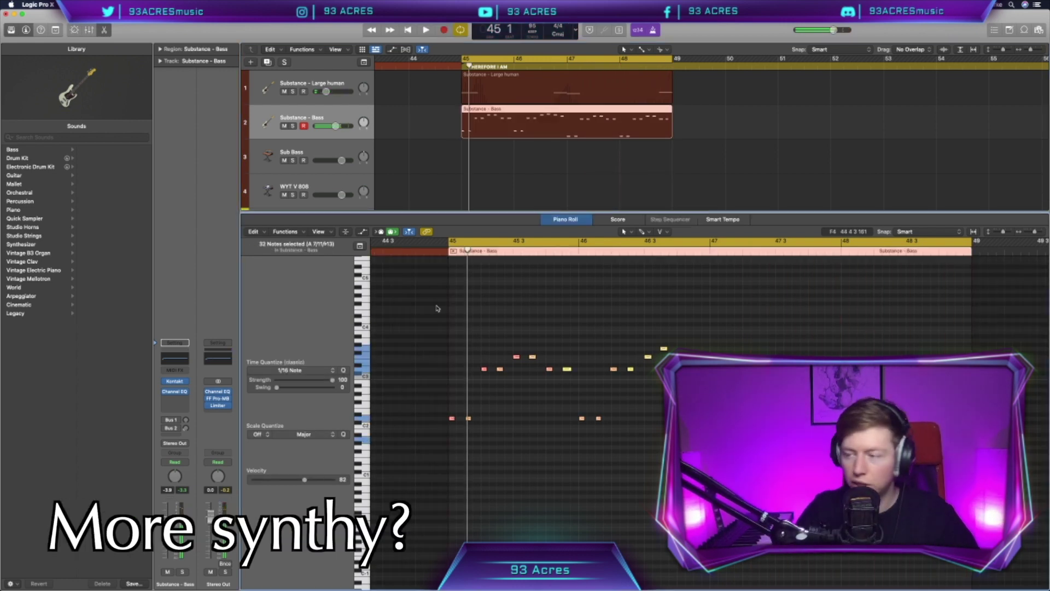
pyautogui.click(285, 232)
pyautogui.moveTo(328, 307)
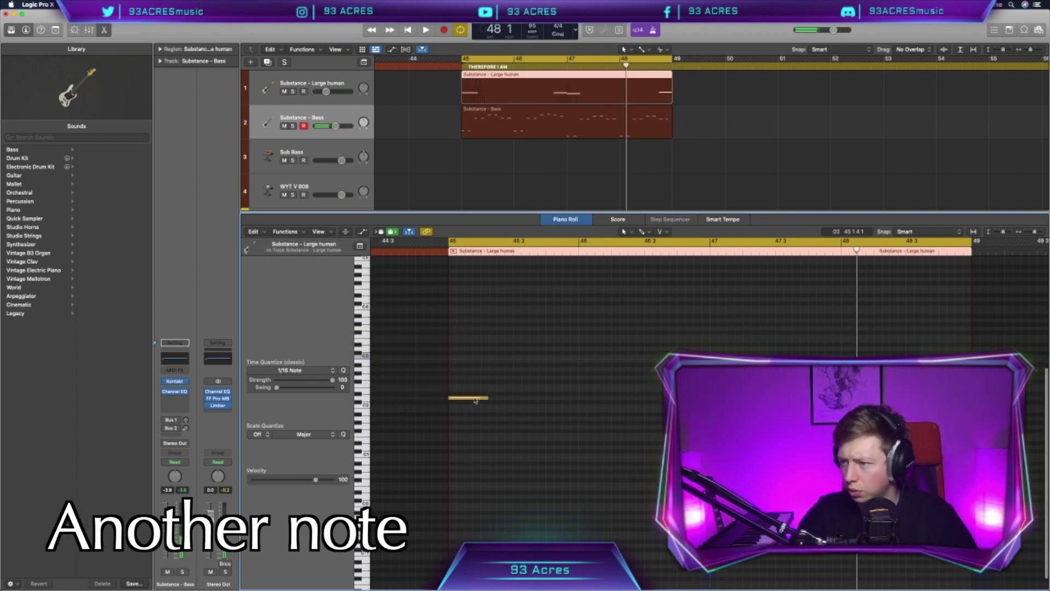
# - Copy the first Substance - Large human note to bar 46, and toggle the middle yellow layer of the Substance - Bass sound
pyautogui.moveTo(475, 400); pyautogui.dragTo(602, 405)
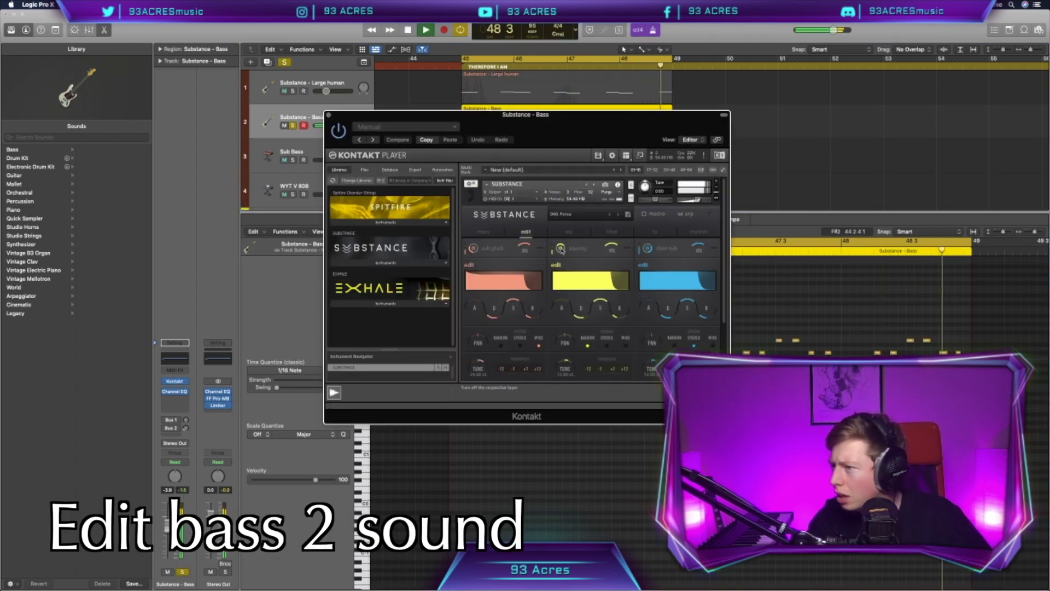
pyautogui.click(560, 249)
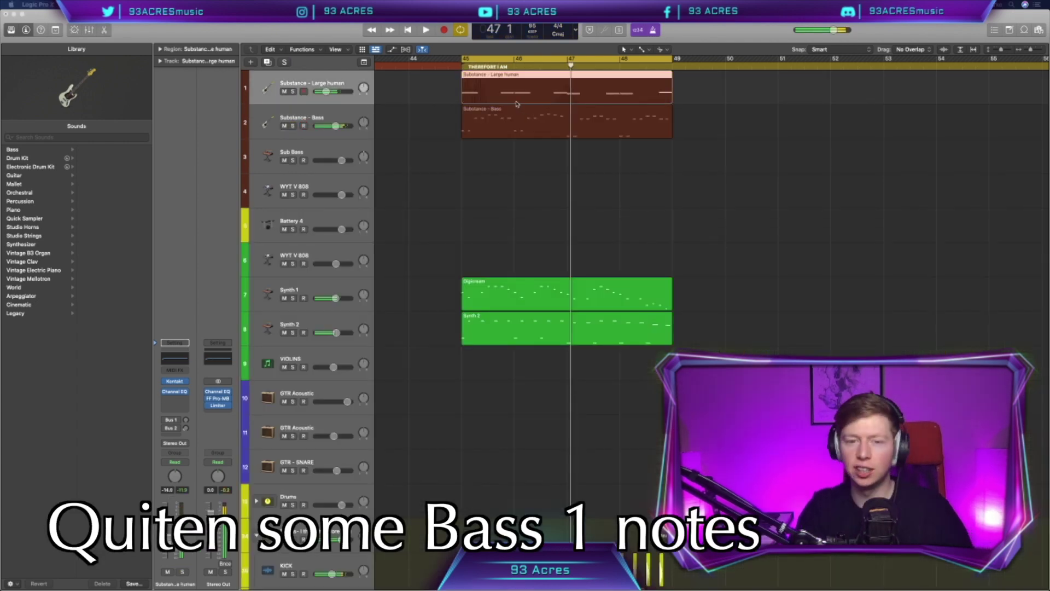
# - Duplicate the Substance - Large human track and copy its region onto the duplicate
pyautogui.press('super+d')
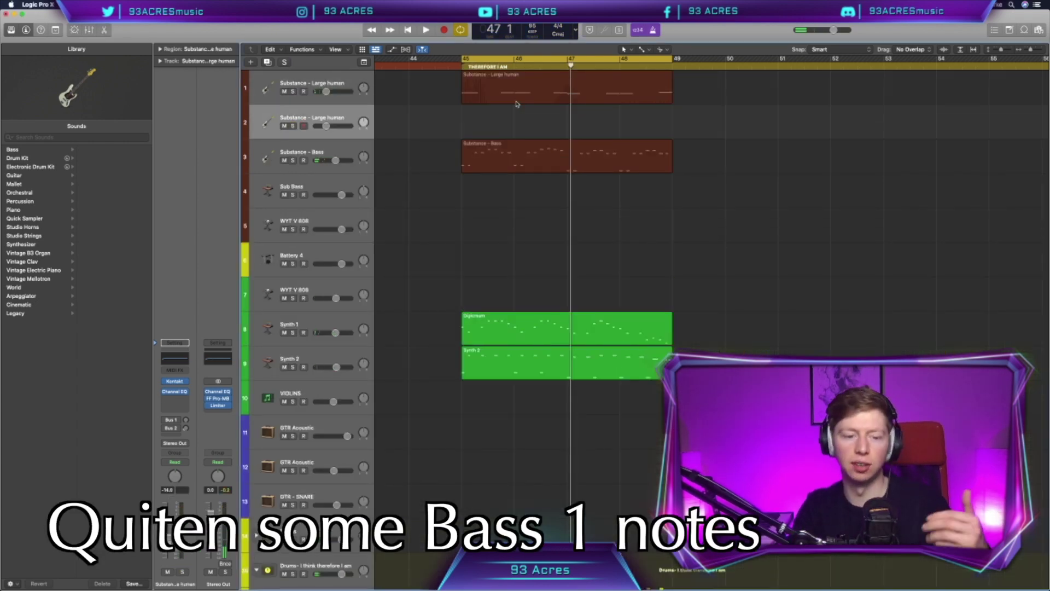
pyautogui.moveTo(517, 104); pyautogui.dragTo(512, 115)
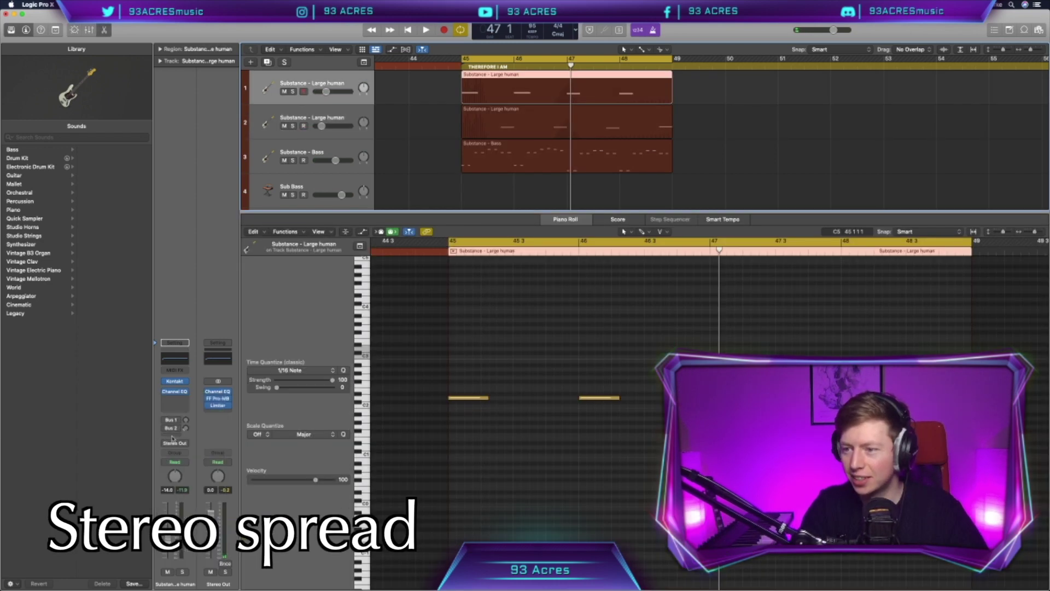
# - Add a Bus 29 send to the first Substance - Large human track and browse for a stereo spread effect on Aux 15
pyautogui.click(172, 436)
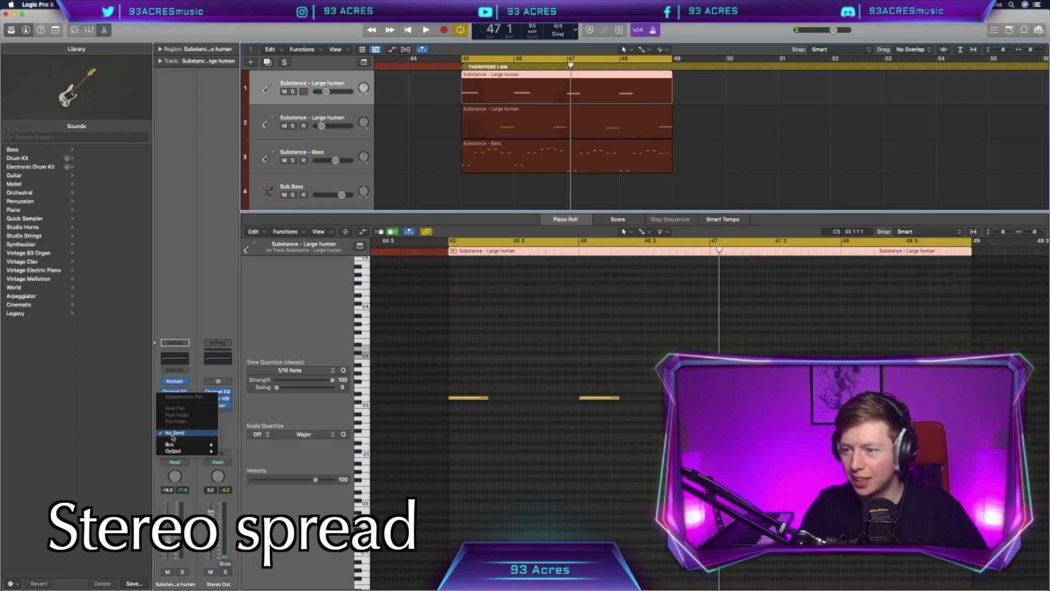
pyautogui.moveTo(188, 446)
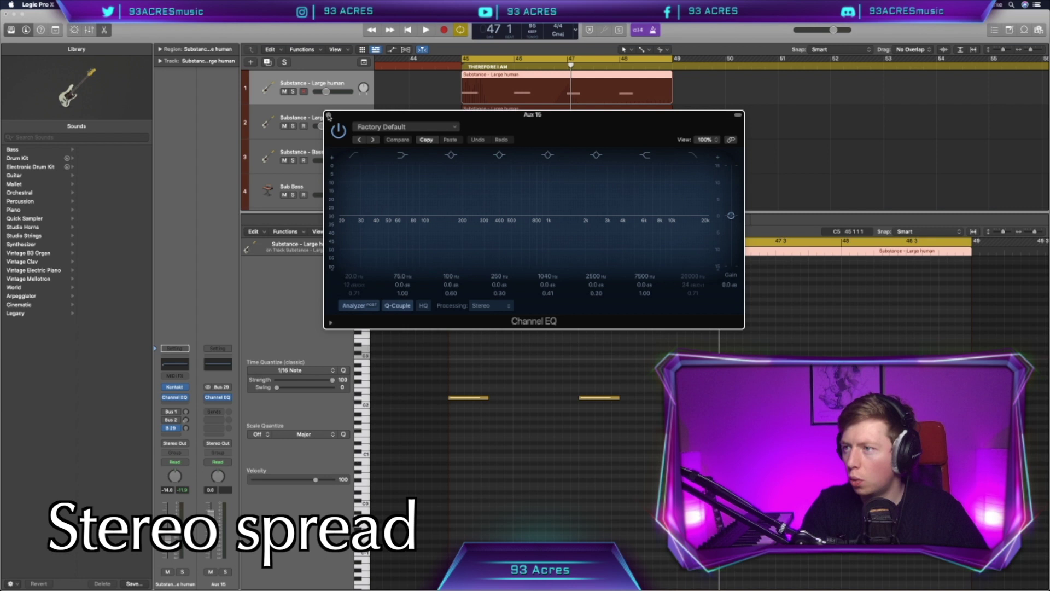
pyautogui.click(328, 116)
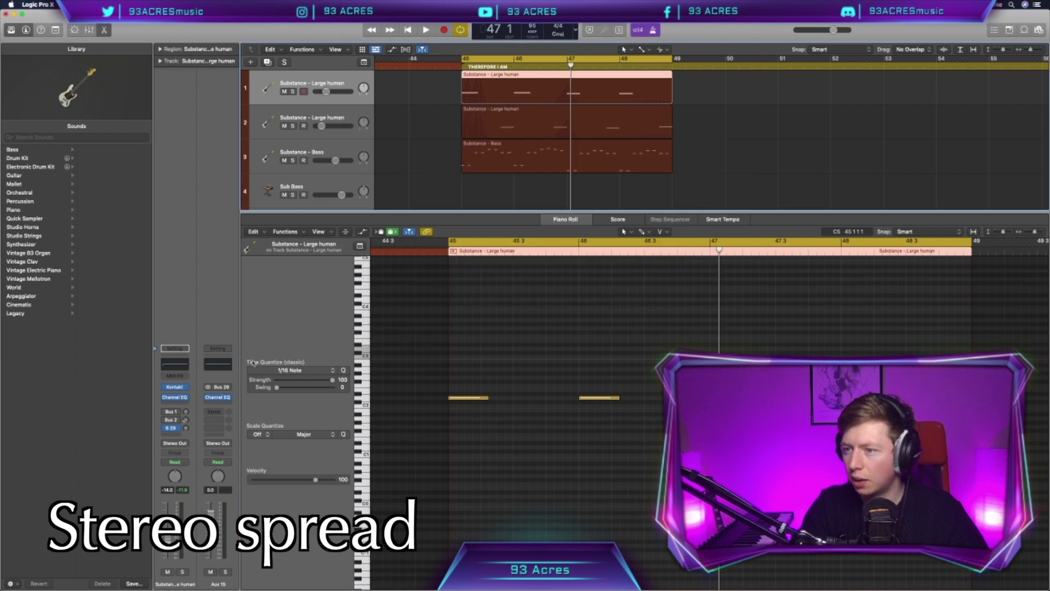
pyautogui.click(219, 404)
pyautogui.moveTo(245, 496)
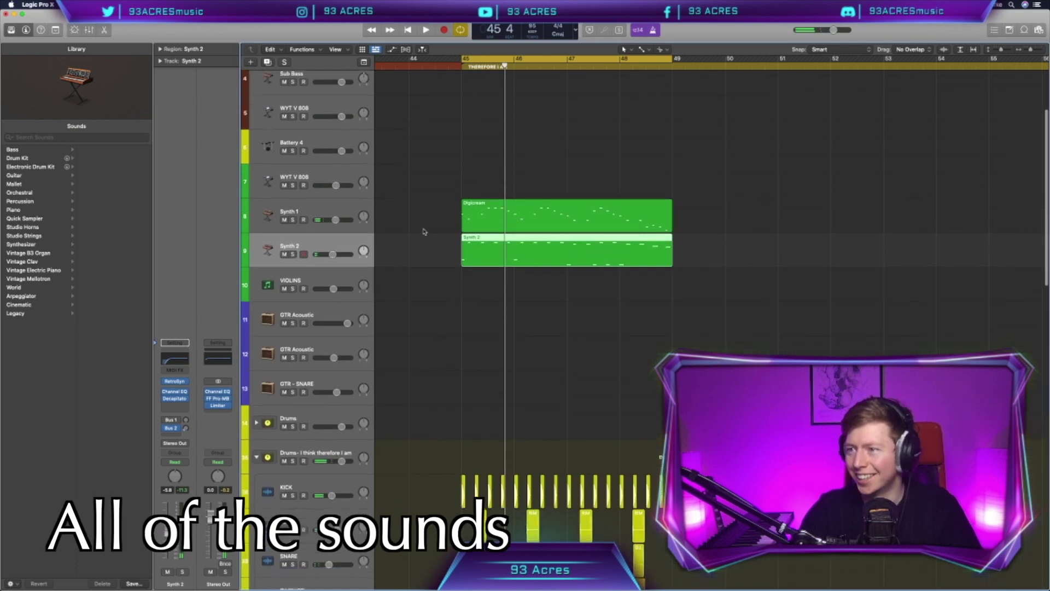
# - Adjust the volume of the first Substance - Large human track
pyautogui.scroll(3, 423, 230)
pyautogui.scroll(2, 383, 180)
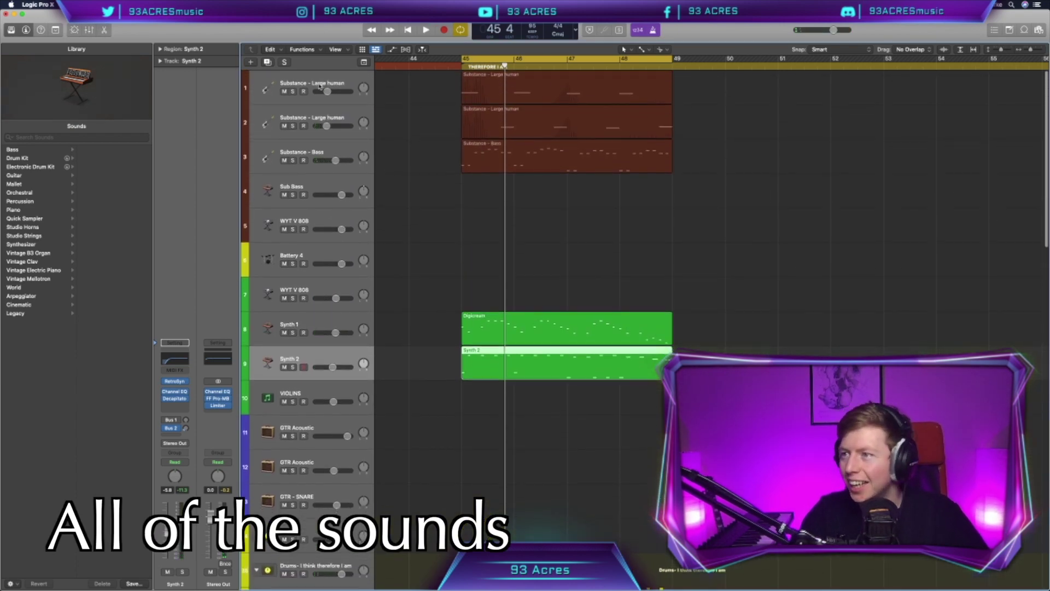
pyautogui.click(329, 91)
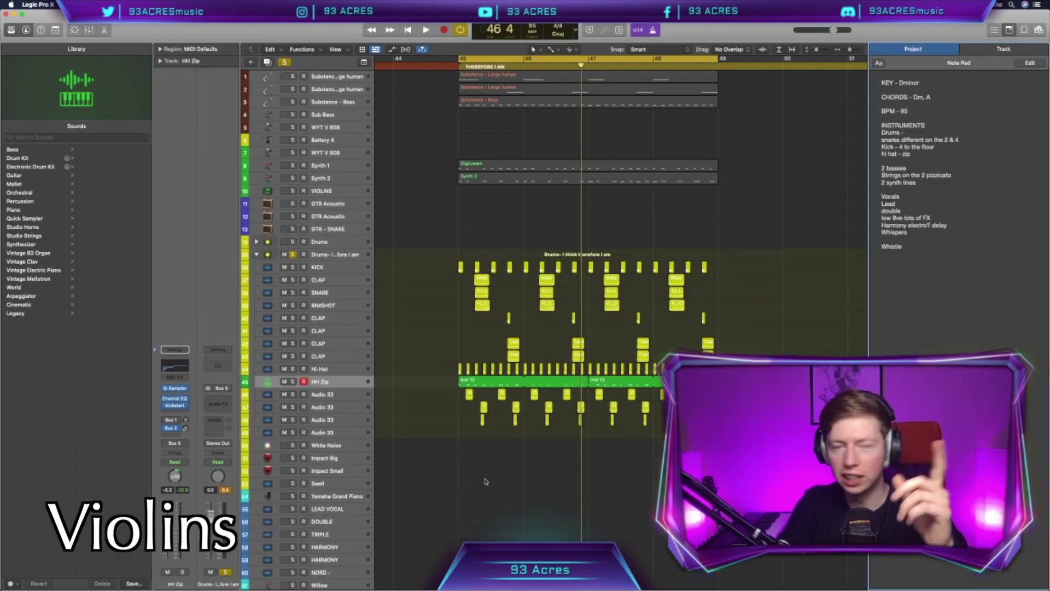
# - Turn off the solos and record the violin chords on the VIOLINS track from bar 45 with the full mix playing
pyautogui.click(285, 62)
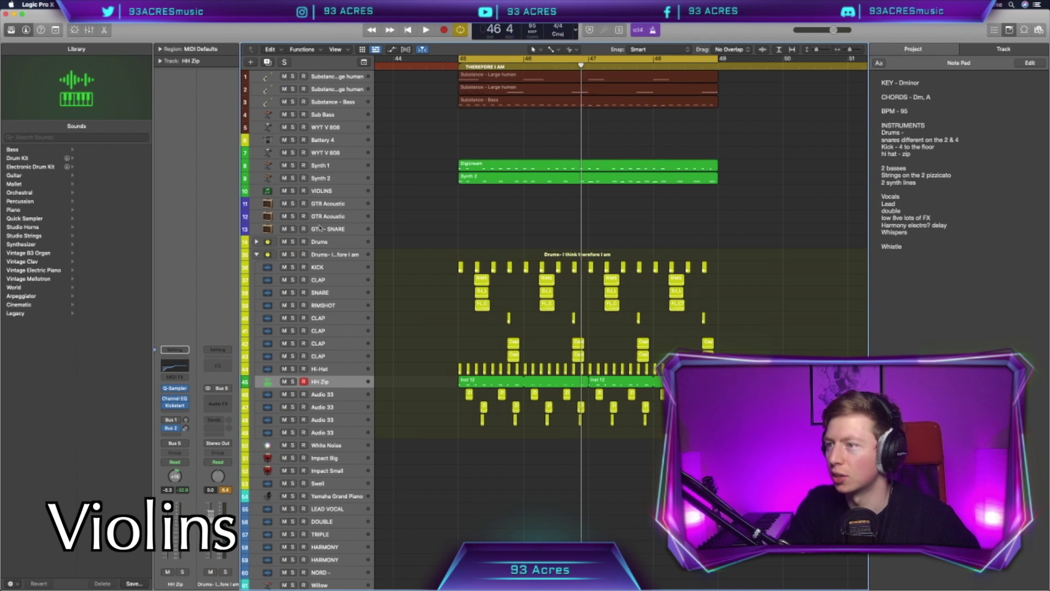
pyautogui.click(330, 190)
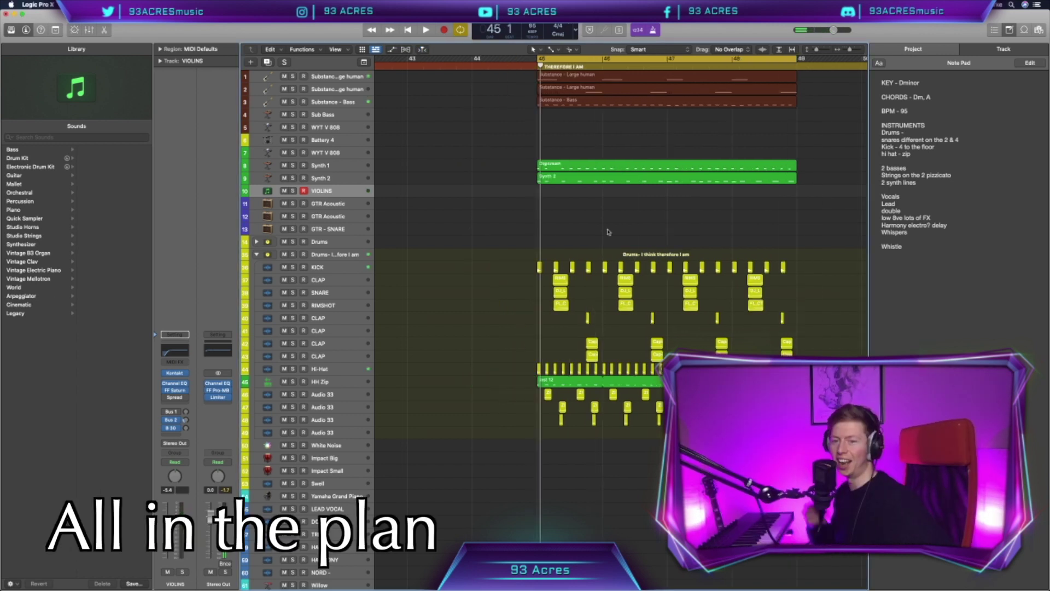
pyautogui.press('r')
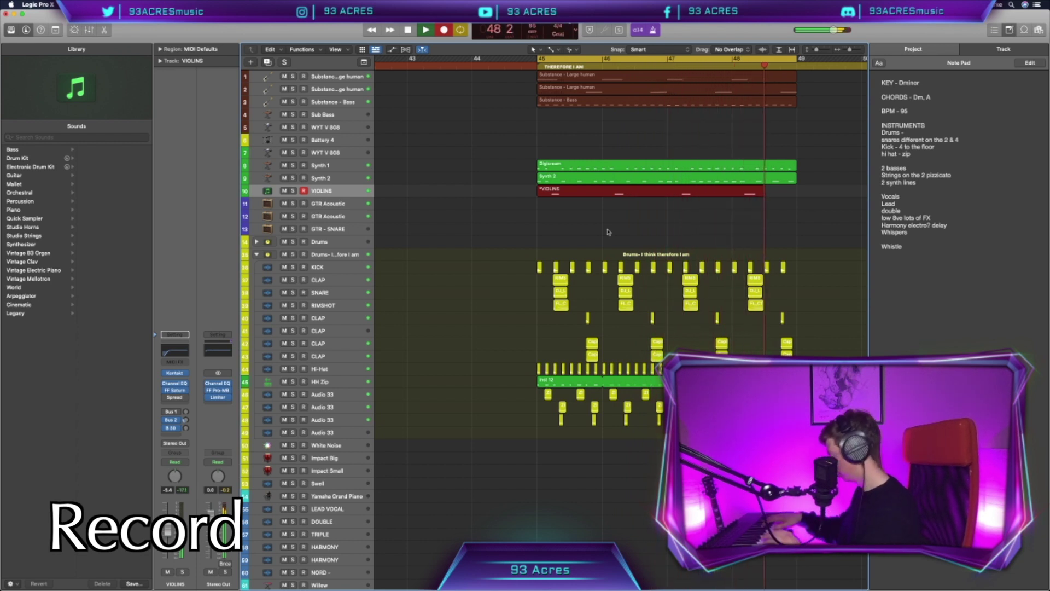
pyautogui.press('space')
# - Solo the VIOLINS track and set all notes of the recorded region to velocity 127 with a MIDI transform
pyautogui.press('s')
pyautogui.press('p')
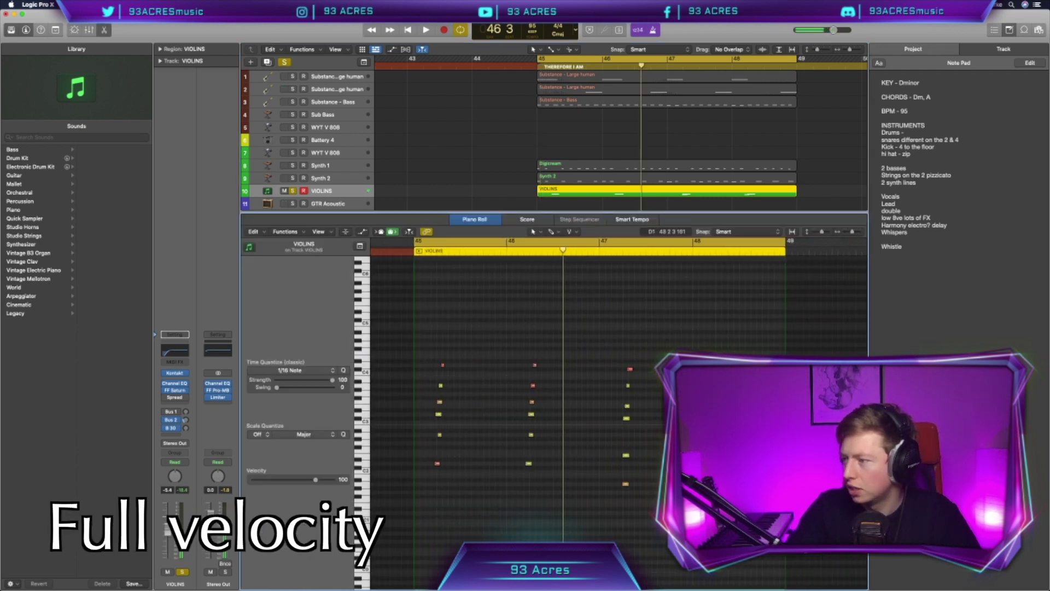
pyautogui.press('super+a')
pyautogui.click(301, 232)
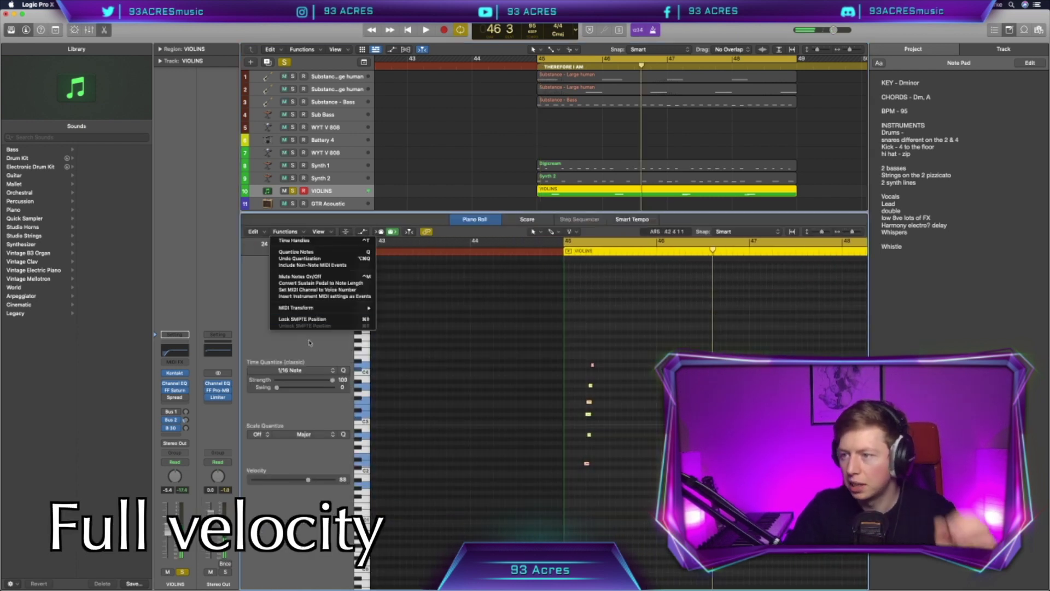
pyautogui.moveTo(328, 307)
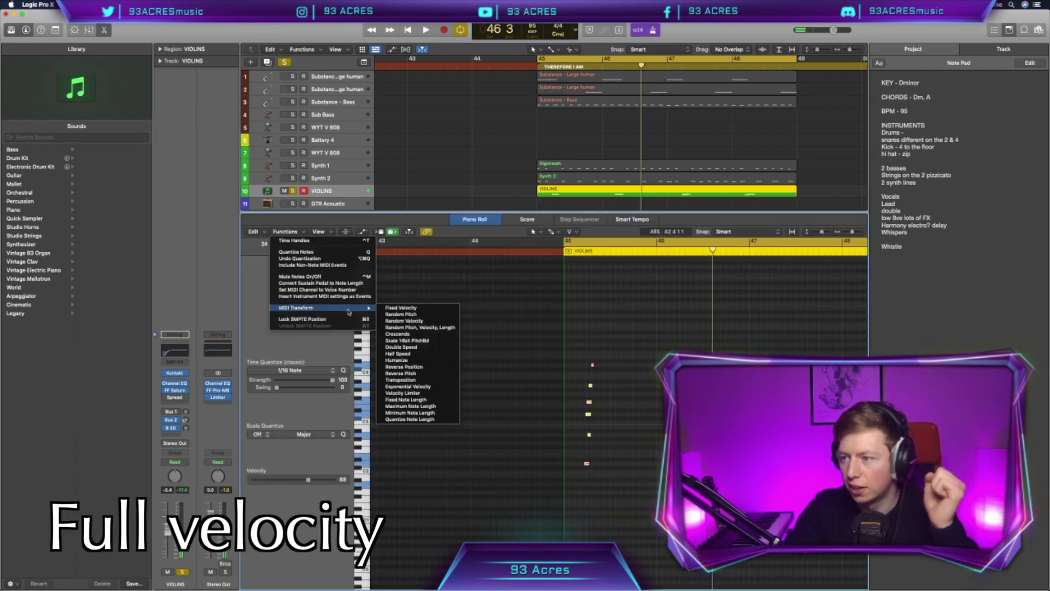
pyautogui.click(414, 400)
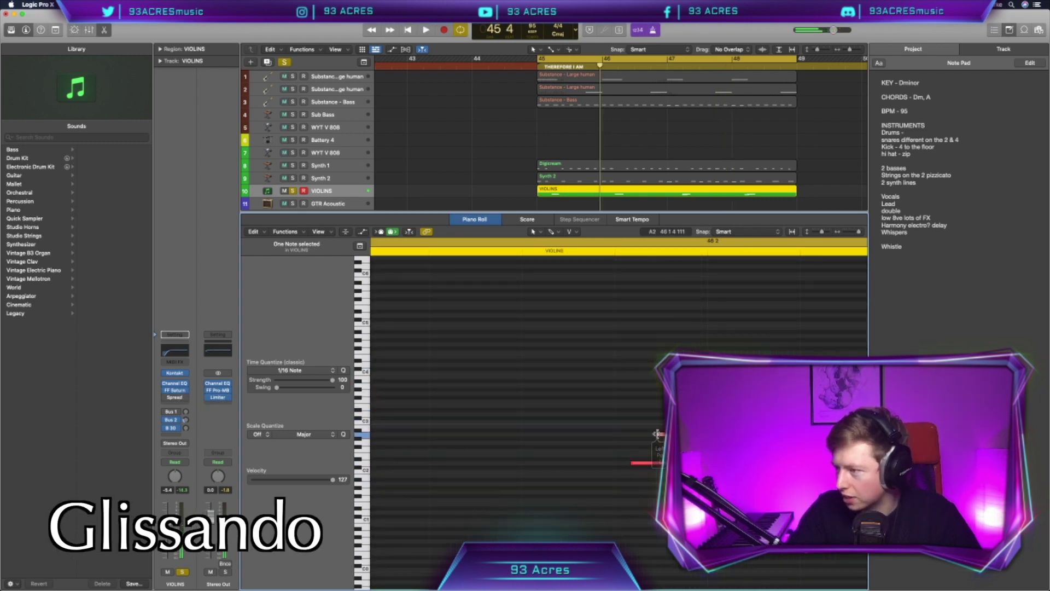
# - Work through the violin chords in the Piano Roll, offsetting the note starts to create a glissando
pyautogui.hscroll(5, 657, 436)
pyautogui.hscroll(5, 657, 436)
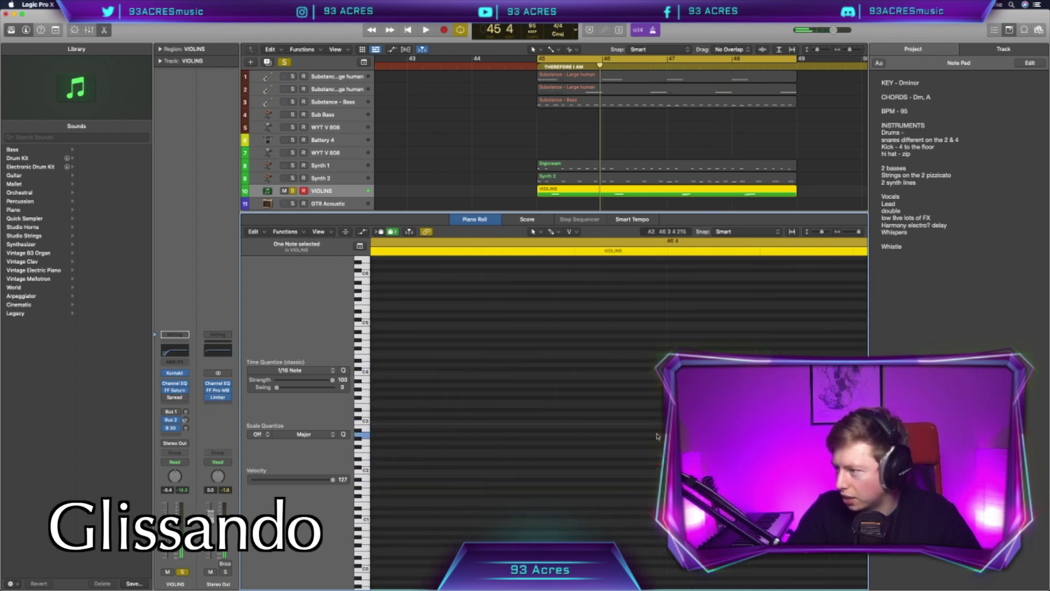
pyautogui.hscroll(3, 657, 436)
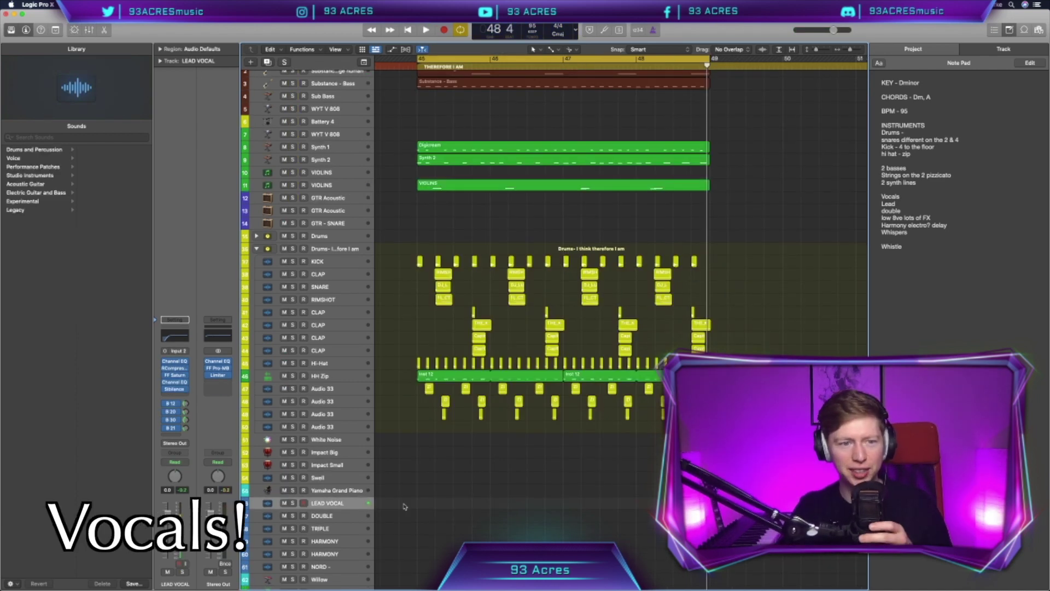
# - Record the doubled vocal on the DOUBLE track, from just before bar 45 to bar 52, against the lead vocal
pyautogui.hscroll(-2, 404, 506)
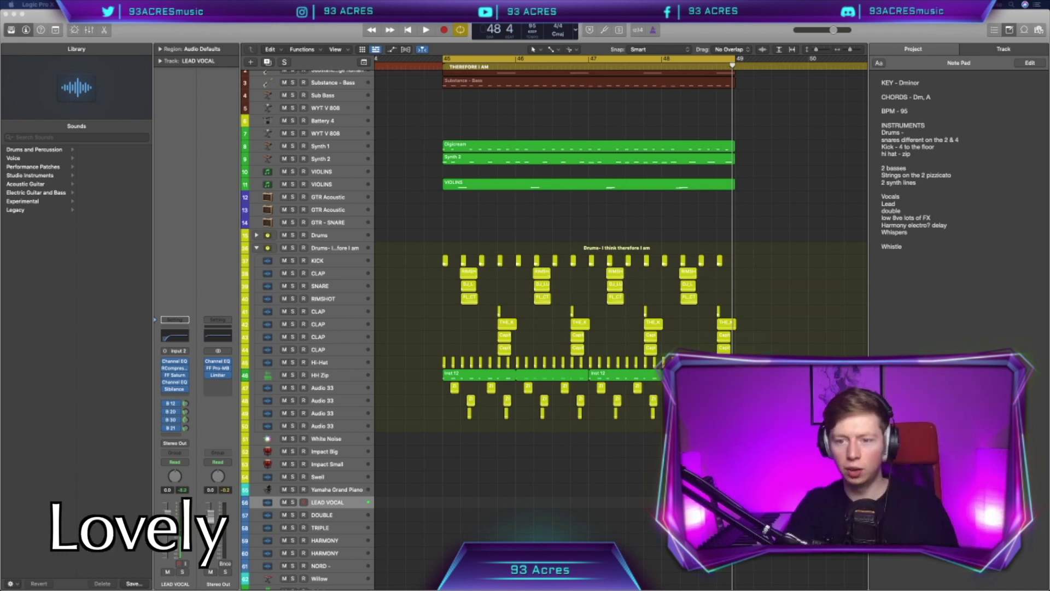
pyautogui.click(529, 458)
pyautogui.scroll(-2, 529, 458)
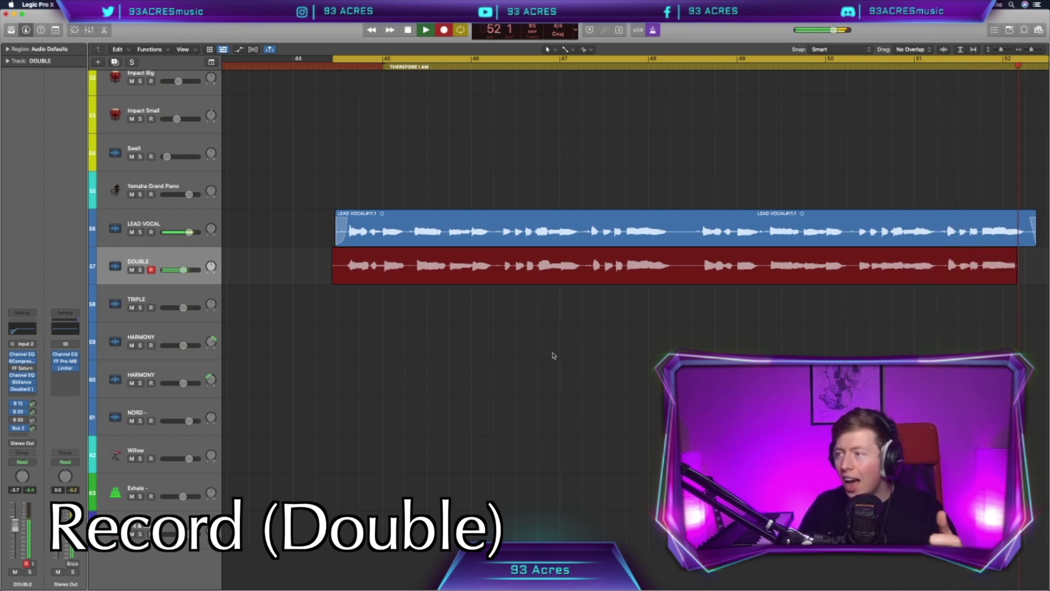
pyautogui.press('space')
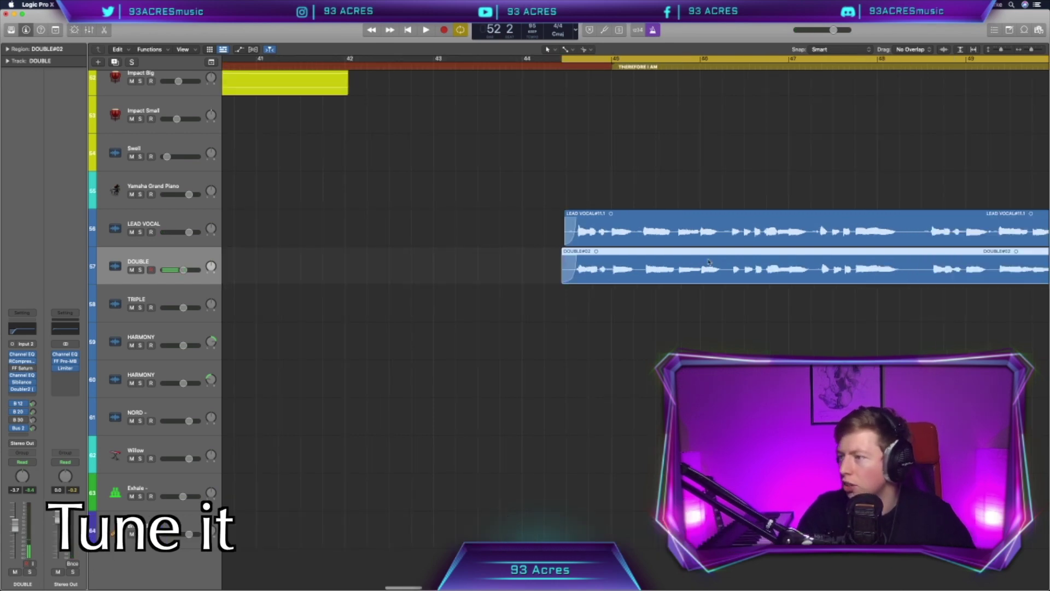
# - Open the DOUBLE vocal region in Flex Pitch and select all of its notes for tuning
pyautogui.doubleClick(709, 261)
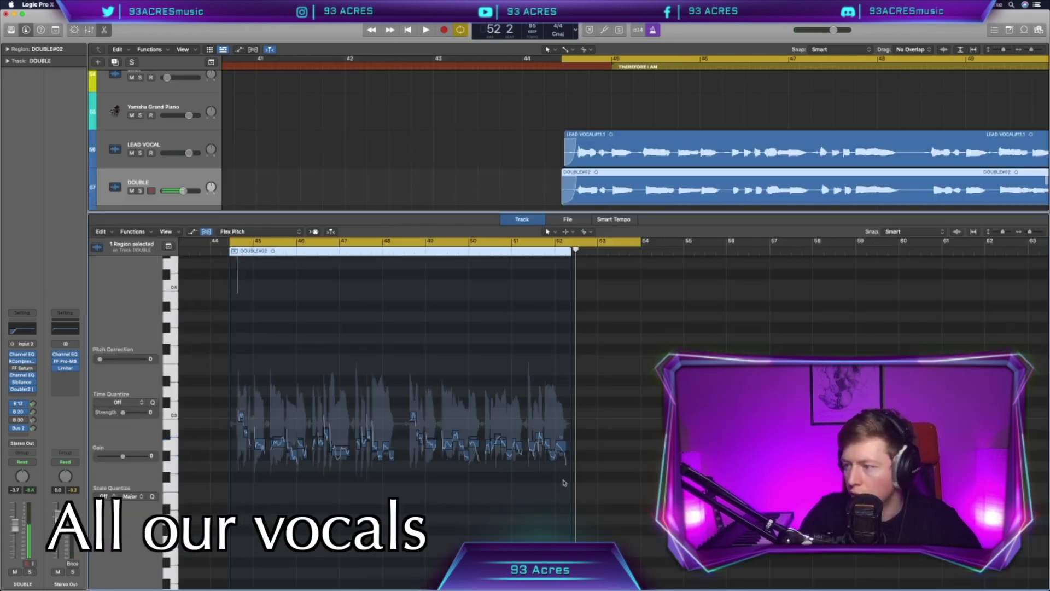
pyautogui.moveTo(565, 486); pyautogui.dragTo(208, 299)
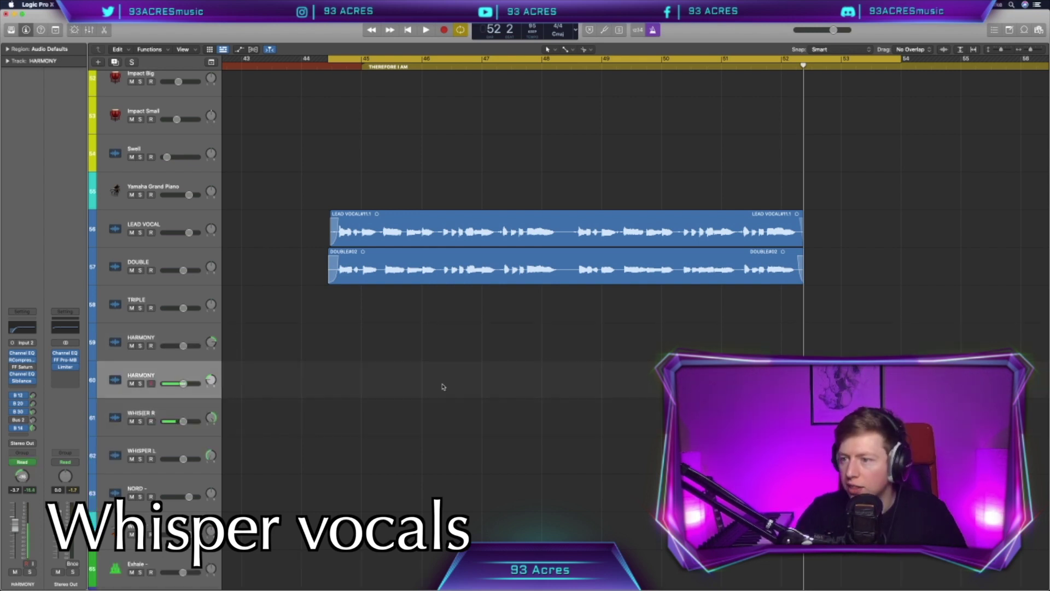
# - Record one whispered vocal take on the right whisper track and another on the WHISPER L track, spanning the lead vocal's length
pyautogui.click(194, 410)
pyautogui.press('r')
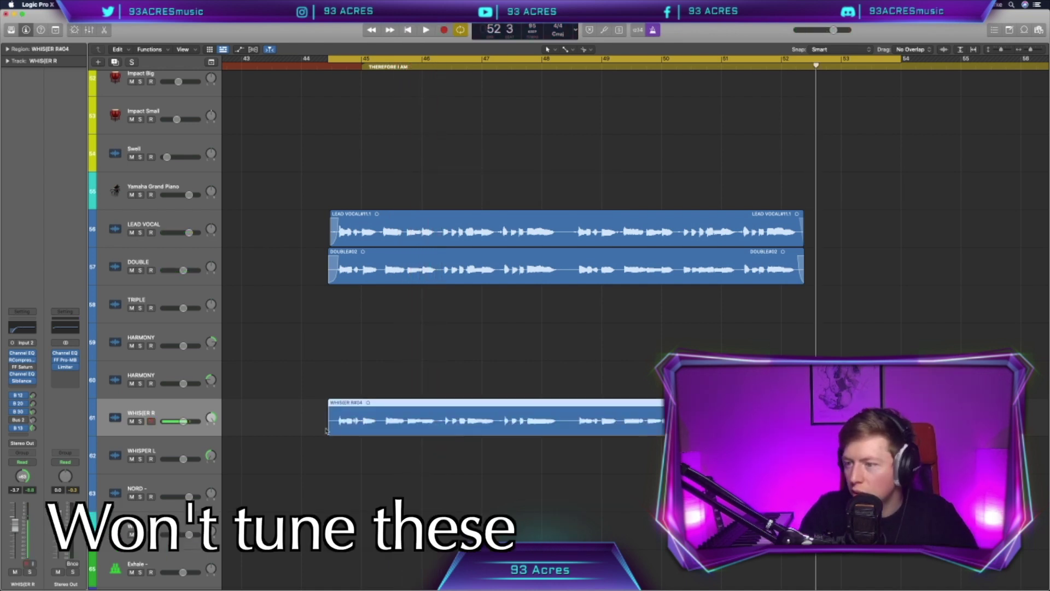
pyautogui.click(278, 468)
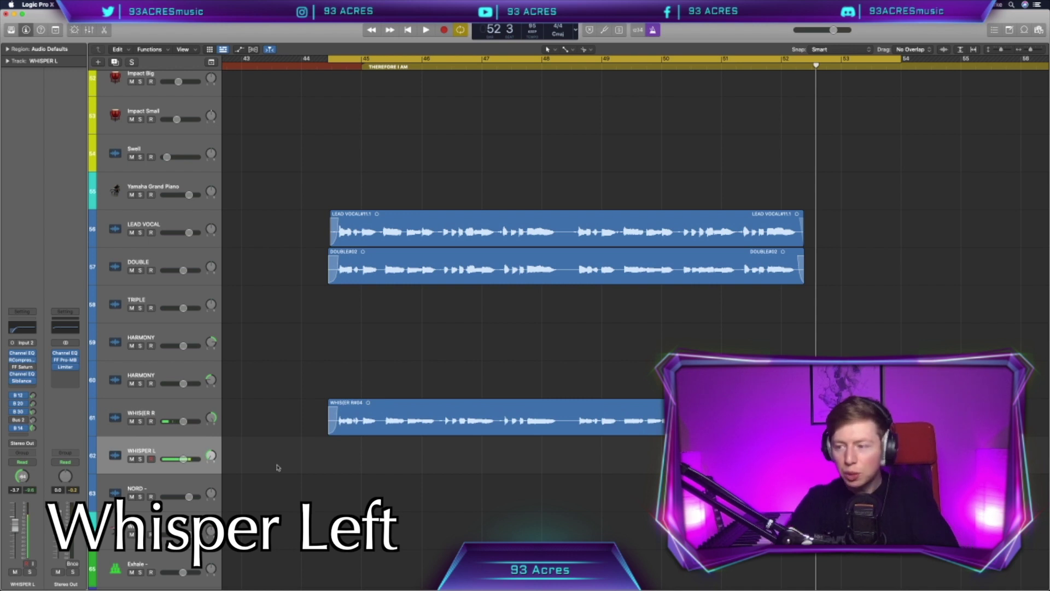
pyautogui.press('r')
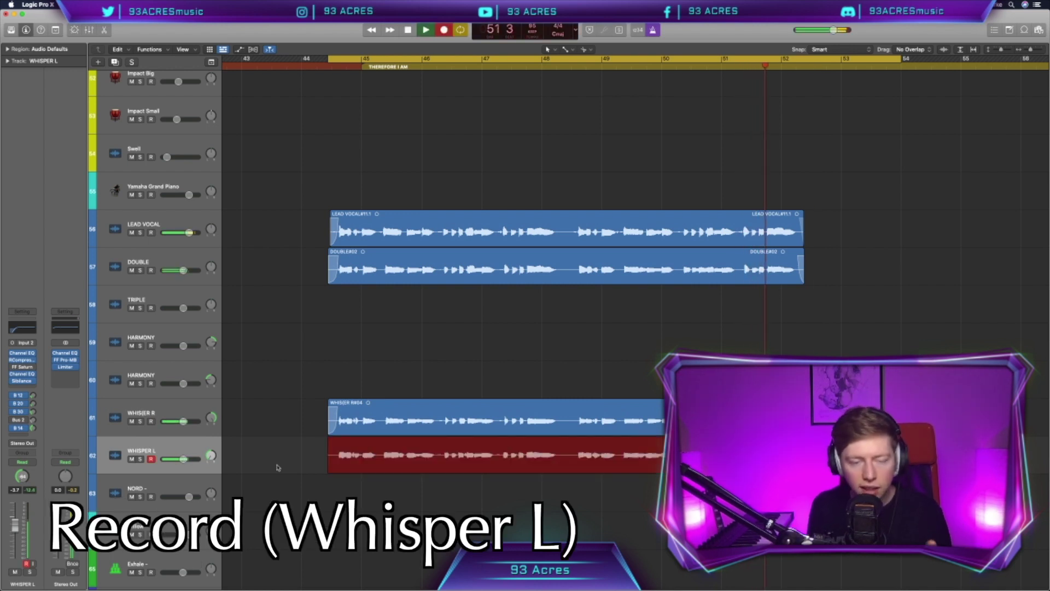
pyautogui.press('space')
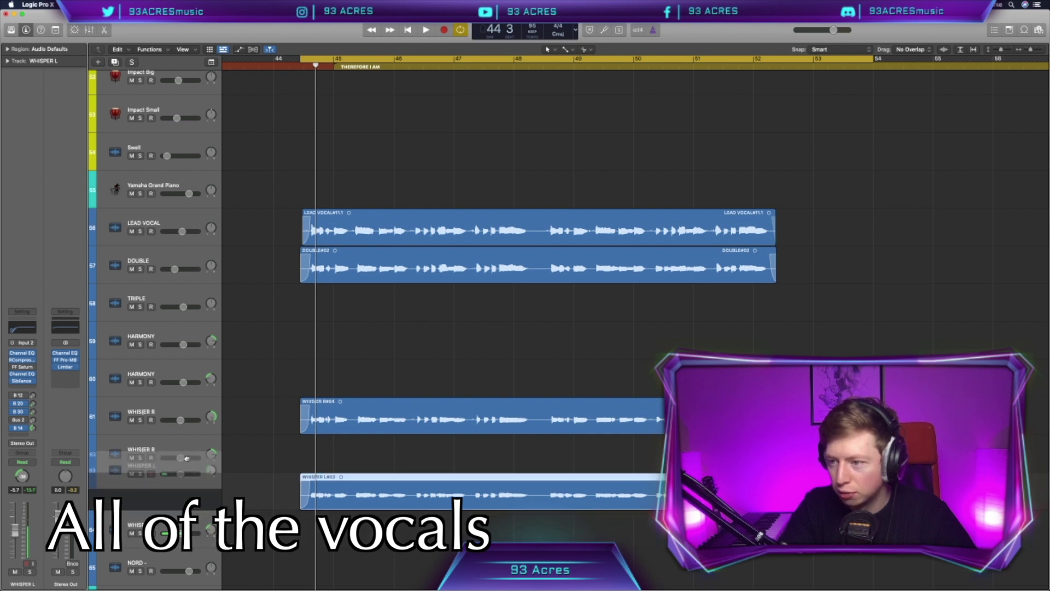
# - Move the recorded WHISPER L track directly beneath the first right whisper track, and record another take on the empty right whisper track
pyautogui.moveTo(188, 481); pyautogui.dragTo(186, 446)
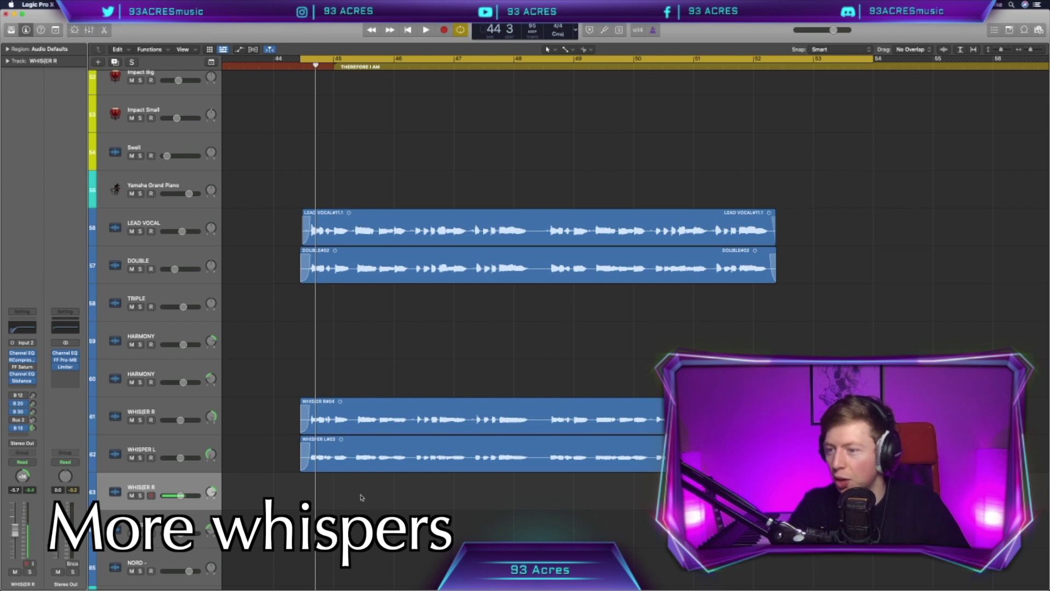
pyautogui.press('r')
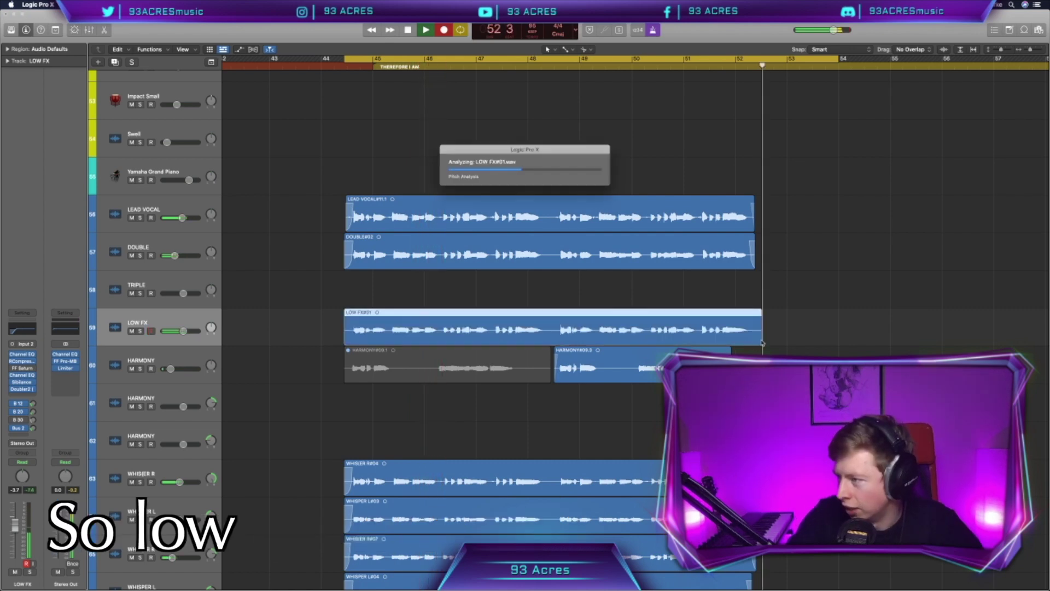
# - Trim the end of the LOW FX vocal region slightly
pyautogui.moveTo(761, 339); pyautogui.dragTo(759, 342)
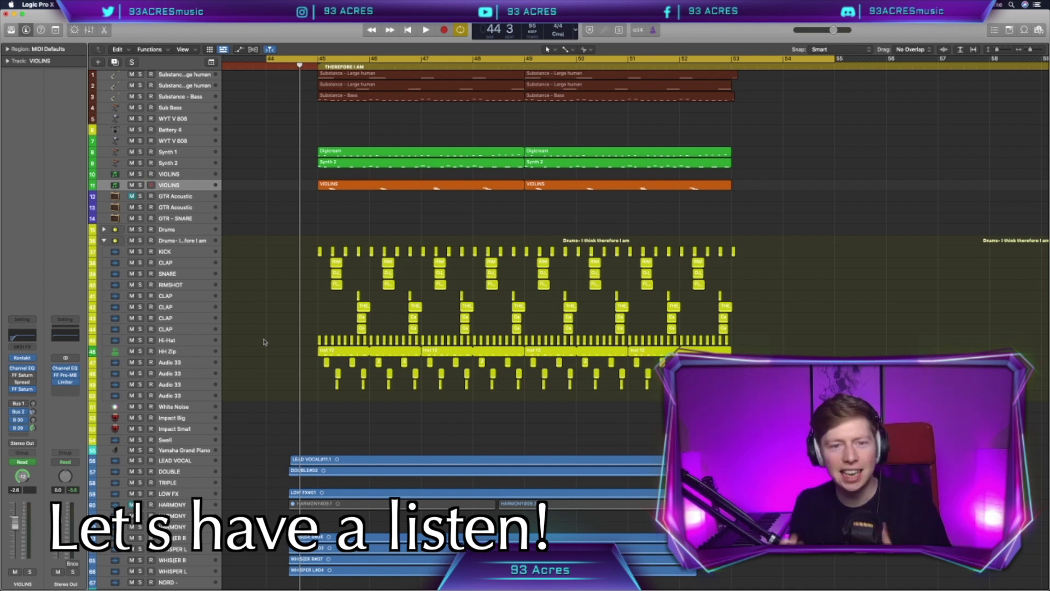